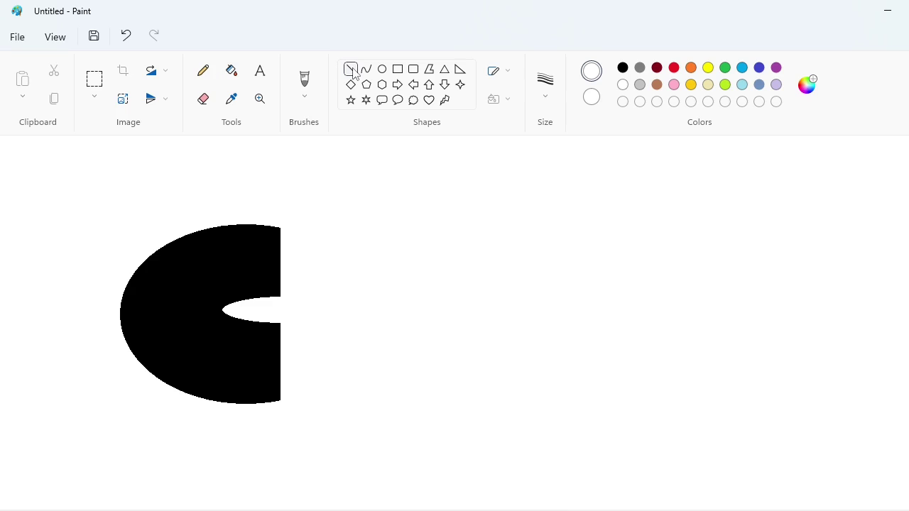
Draw two long horizontal purple guide lines along the top and bottom of the letter C, extending across the canvas.
{"action": "left_click", "coordinate": [776, 68]}
{"action": "left_click_drag", "start_coordinate": [122, 202], "coordinate": [902, 202]}
{"action": "left_click_drag", "start_coordinate": [163, 413], "coordinate": [908, 414]}
{"action": "key", "text": "Right"}
{"action": "key", "text": "Right"}
{"action": "key", "text": "Right"}
{"action": "key", "text": "Right"}
{"action": "key", "text": "Right"}
{"action": "key", "text": "Right"}
{"action": "key", "text": "Right"}
{"action": "key", "text": "Right"}
{"action": "key", "text": "Right"}
{"action": "key", "text": "Right"}
{"action": "key", "text": "Right"}
{"action": "key", "text": "Right"}
{"action": "key", "text": "Right"}
{"action": "key", "text": "Right"}
{"action": "key", "text": "Right"}
{"action": "key", "text": "Right"}
{"action": "key", "text": "Right"}
{"action": "key", "text": "Right"}
{"action": "key", "text": "Right"}
{"action": "key", "text": "Right"}
{"action": "key", "text": "Up"}
{"action": "key", "text": "Up"}
{"action": "key", "text": "Up"}
{"action": "key", "text": "Up"}
{"action": "key", "text": "Up"}
{"action": "key", "text": "Up"}
{"action": "key", "text": "Up"}
{"action": "key", "text": "Up"}
{"action": "key", "text": "Up"}
{"action": "key", "text": "Up"}
{"action": "key", "text": "Up"}
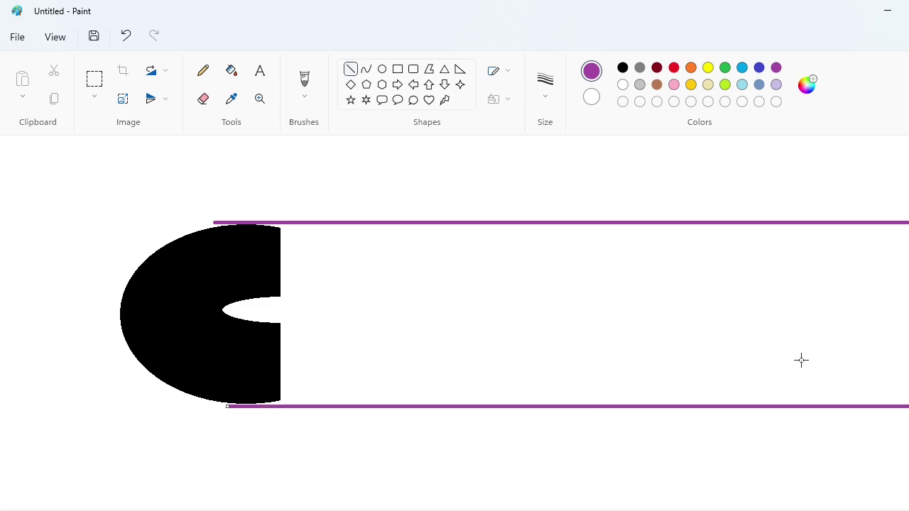
Outline a narrow black left stem for the letter H beside the C, with its inner side curved inward.
{"action": "left_click", "coordinate": [624, 69]}
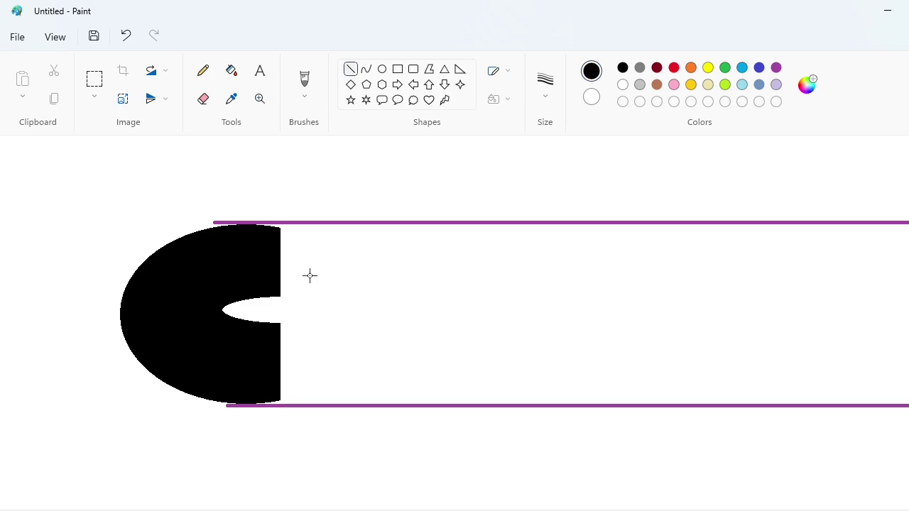
{"action": "left_click_drag", "start_coordinate": [289, 235], "coordinate": [286, 392]}
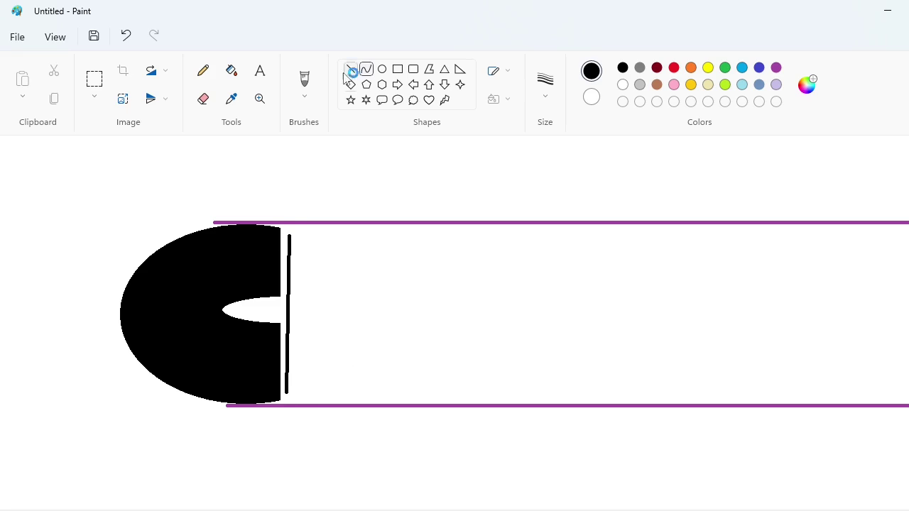
{"action": "left_click", "coordinate": [286, 392]}
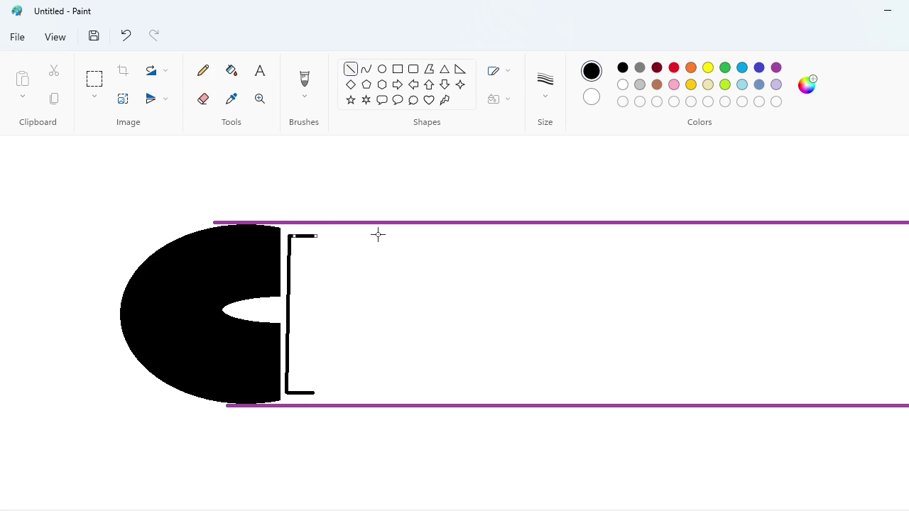
{"action": "left_click", "coordinate": [366, 69]}
{"action": "left_click_drag", "start_coordinate": [315, 393], "coordinate": [317, 236]}
{"action": "left_click", "coordinate": [307, 358]}
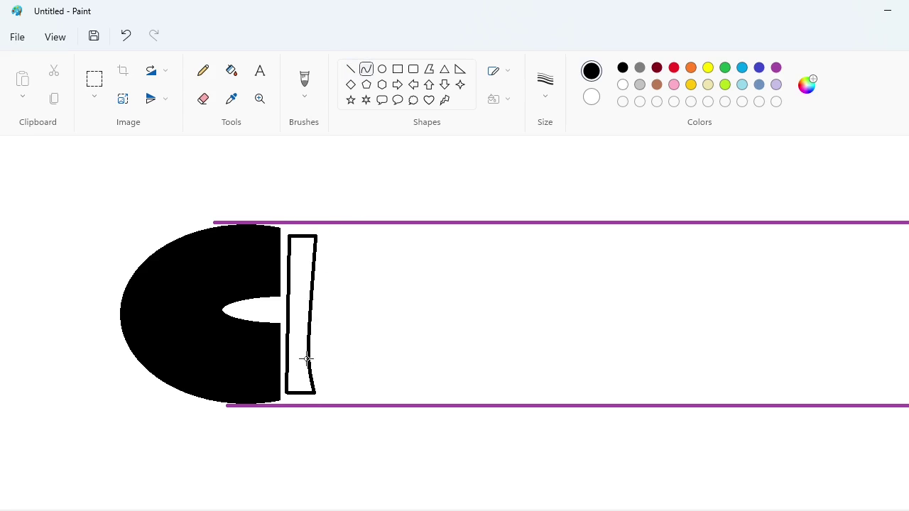
{"action": "left_click_drag", "start_coordinate": [307, 359], "coordinate": [306, 295]}
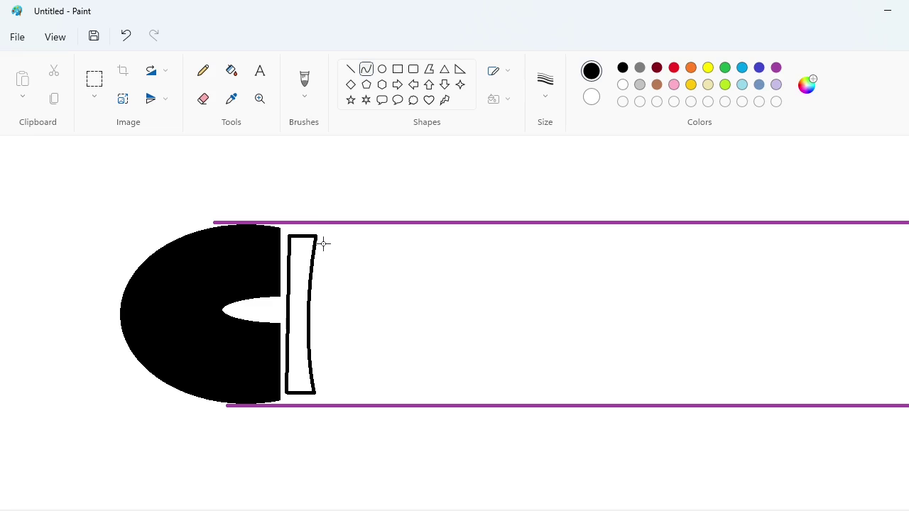
Outline the H's wide right stem with a bulging inner curve, a slanted top and a slightly tilted outer side.
{"action": "left_click_drag", "start_coordinate": [324, 244], "coordinate": [324, 393]}
{"action": "left_click_drag", "start_coordinate": [324, 319], "coordinate": [331, 315]}
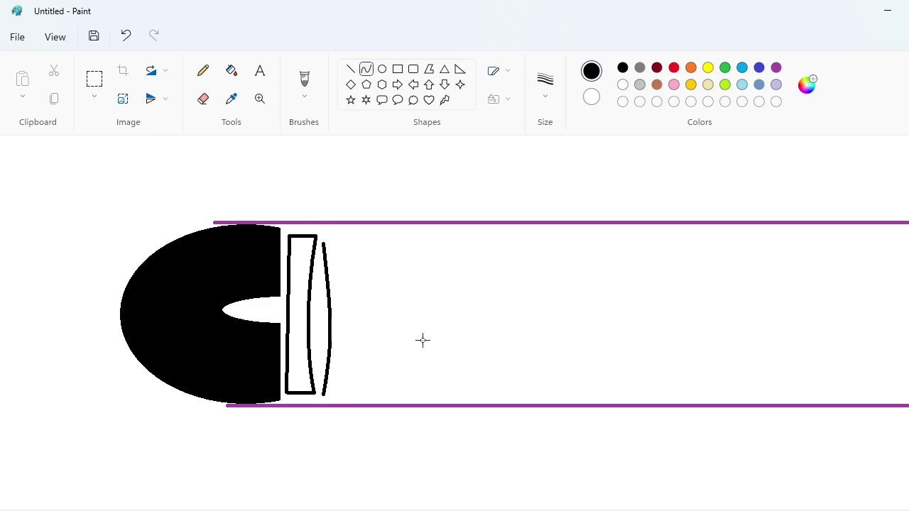
{"action": "left_click", "coordinate": [351, 69]}
{"action": "left_click_drag", "start_coordinate": [323, 244], "coordinate": [399, 233]}
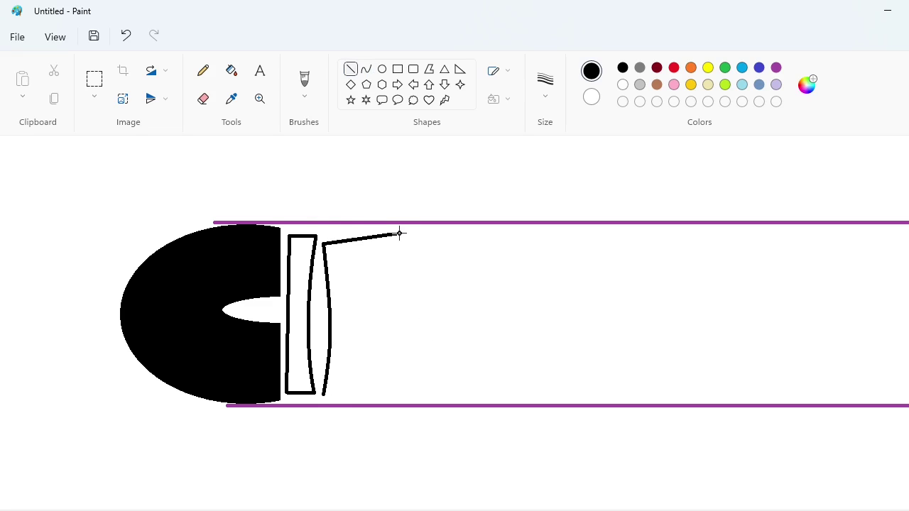
{"action": "left_click_drag", "start_coordinate": [331, 394], "coordinate": [397, 393]}
{"action": "left_click_drag", "start_coordinate": [401, 233], "coordinate": [390, 394]}
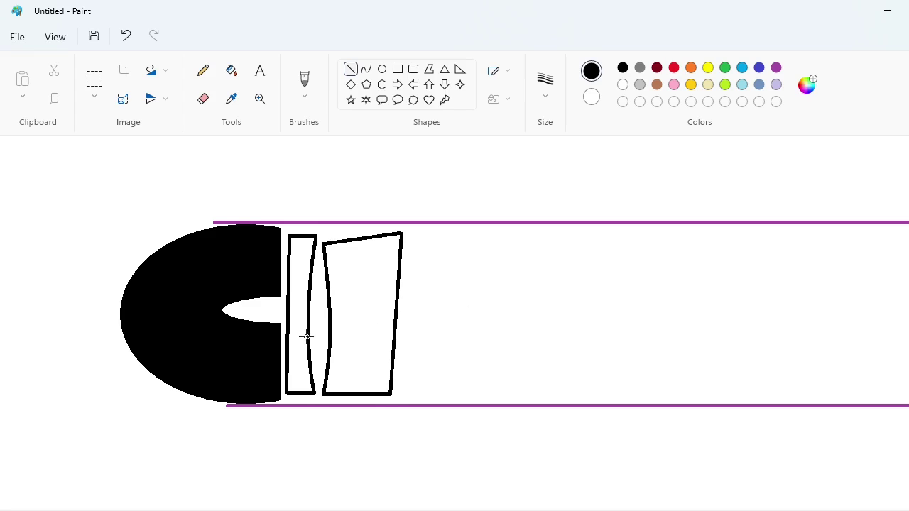
Connect the H's two stems with a crossbar and fill the whole letter black.
{"action": "mouse_move", "coordinate": [306, 337]}
{"action": "left_mouse_down"}
{"action": "mouse_move", "coordinate": [345, 335]}
{"action": "mouse_move", "coordinate": [341, 309]}
{"action": "left_mouse_up"}
{"action": "left_click", "coordinate": [232, 70]}
{"action": "left_click", "coordinate": [335, 273]}
{"action": "left_click", "coordinate": [298, 355]}
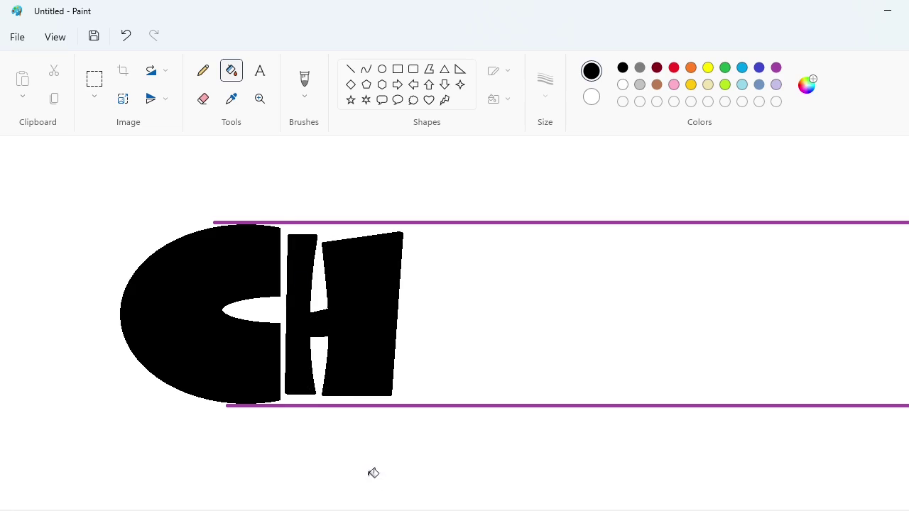
Draw a tall ellipse outline beside the H for the letter O, fitting it between the purple guide lines.
{"action": "scroll", "coordinate": [383, 481], "scroll_direction": "right", "scroll_amount": 2}
{"action": "left_click", "coordinate": [382, 69]}
{"action": "left_click_drag", "start_coordinate": [359, 228], "coordinate": [507, 402]}
{"action": "left_click_drag", "start_coordinate": [454, 364], "coordinate": [443, 359]}
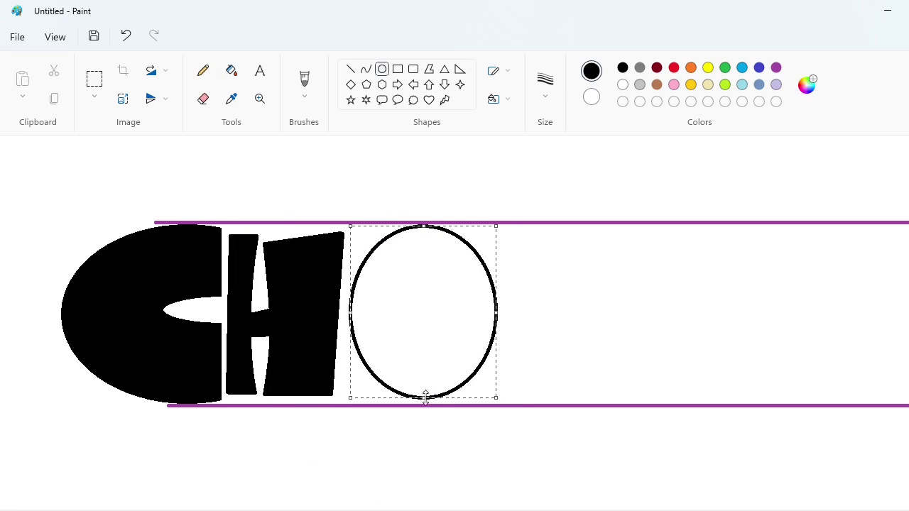
{"action": "left_click_drag", "start_coordinate": [424, 226], "coordinate": [425, 234]}
{"action": "left_click_drag", "start_coordinate": [428, 319], "coordinate": [422, 319]}
{"action": "left_click_drag", "start_coordinate": [490, 317], "coordinate": [477, 319]}
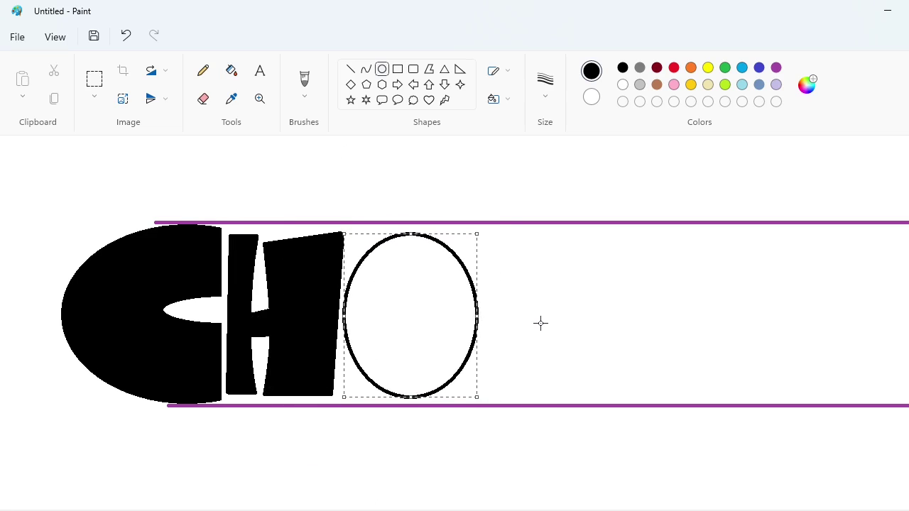
Add a small narrow ellipse off-centre inside the O and fill the ring around it black.
{"action": "left_click_drag", "start_coordinate": [390, 287], "coordinate": [407, 358]}
{"action": "mouse_move", "coordinate": [399, 323]}
{"action": "left_mouse_down"}
{"action": "mouse_move", "coordinate": [383, 324]}
{"action": "mouse_move", "coordinate": [382, 333]}
{"action": "left_mouse_up"}
{"action": "left_click_drag", "start_coordinate": [391, 332], "coordinate": [402, 333]}
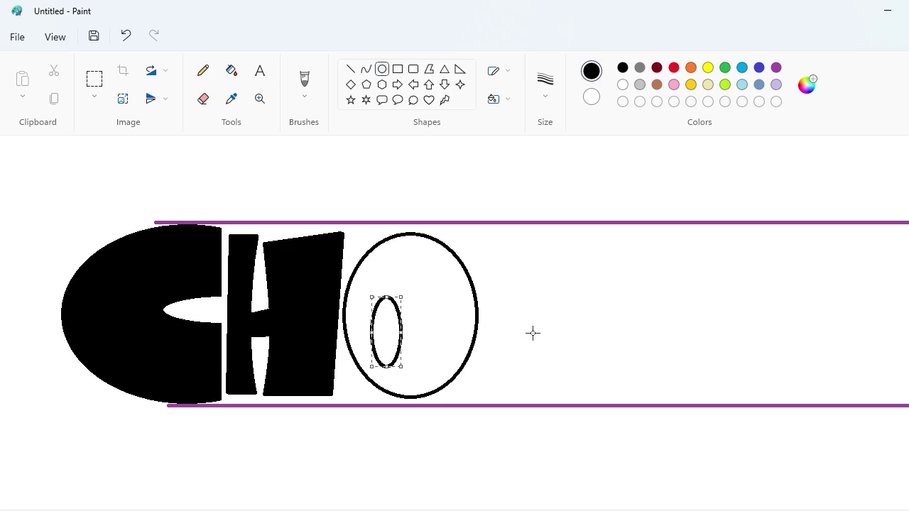
{"action": "left_click", "coordinate": [232, 70]}
{"action": "left_click", "coordinate": [444, 333]}
Outline a blocky W beside the O with straight lines, slightly overshooting the upper guide, and fill it black.
{"action": "scroll", "coordinate": [460, 409], "scroll_direction": "right", "scroll_amount": 3}
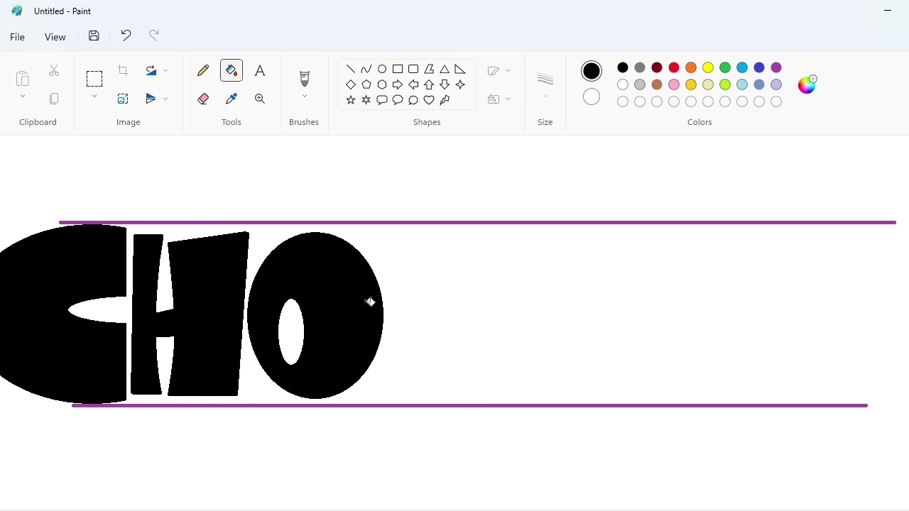
{"action": "left_click", "coordinate": [351, 69]}
{"action": "mouse_move", "coordinate": [377, 225]}
{"action": "left_mouse_down"}
{"action": "mouse_move", "coordinate": [388, 396]}
{"action": "mouse_move", "coordinate": [396, 398]}
{"action": "left_mouse_up"}
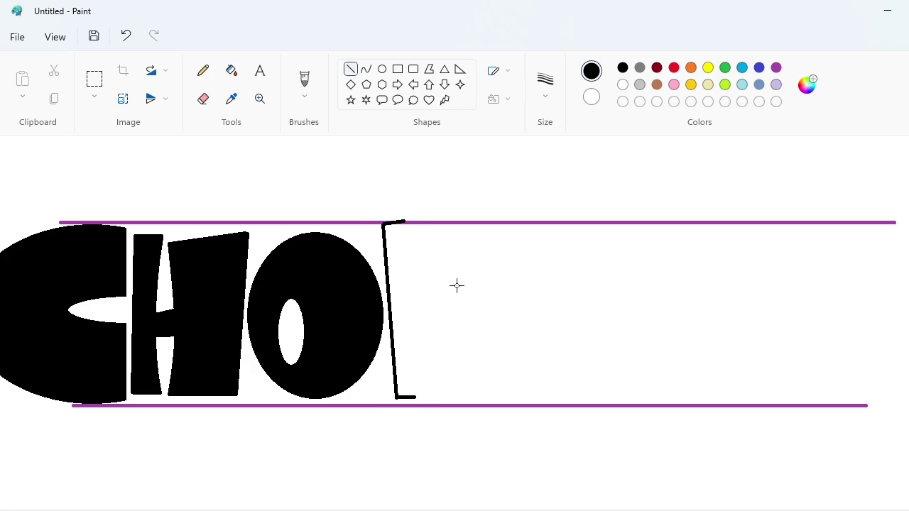
{"action": "mouse_move", "coordinate": [403, 222]}
{"action": "left_mouse_down"}
{"action": "mouse_move", "coordinate": [413, 330]}
{"action": "mouse_move", "coordinate": [417, 245]}
{"action": "mouse_move", "coordinate": [451, 328]}
{"action": "mouse_move", "coordinate": [462, 218]}
{"action": "mouse_move", "coordinate": [506, 225]}
{"action": "mouse_move", "coordinate": [499, 339]}
{"action": "mouse_move", "coordinate": [483, 395]}
{"action": "mouse_move", "coordinate": [442, 395]}
{"action": "mouse_move", "coordinate": [431, 376]}
{"action": "mouse_move", "coordinate": [417, 396]}
{"action": "left_mouse_up"}
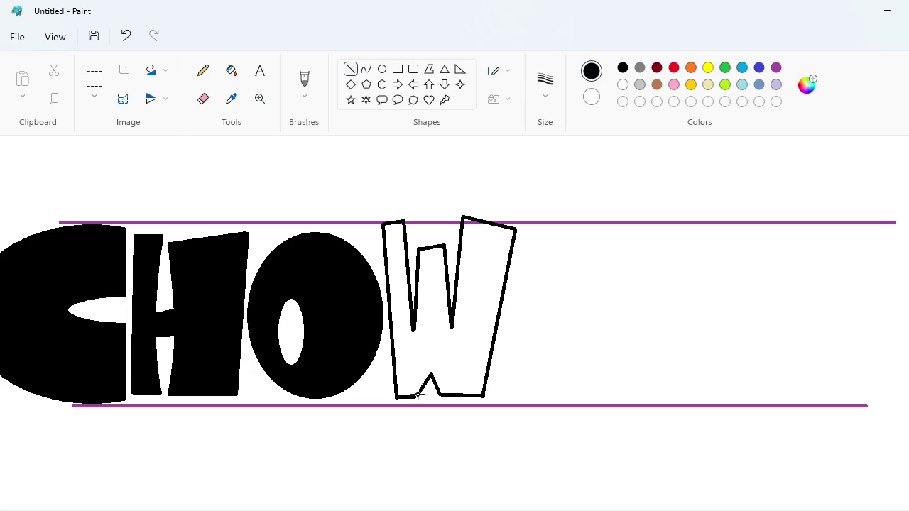
{"action": "left_click", "coordinate": [232, 70]}
{"action": "left_click", "coordinate": [486, 245]}
{"action": "left_click", "coordinate": [472, 220]}
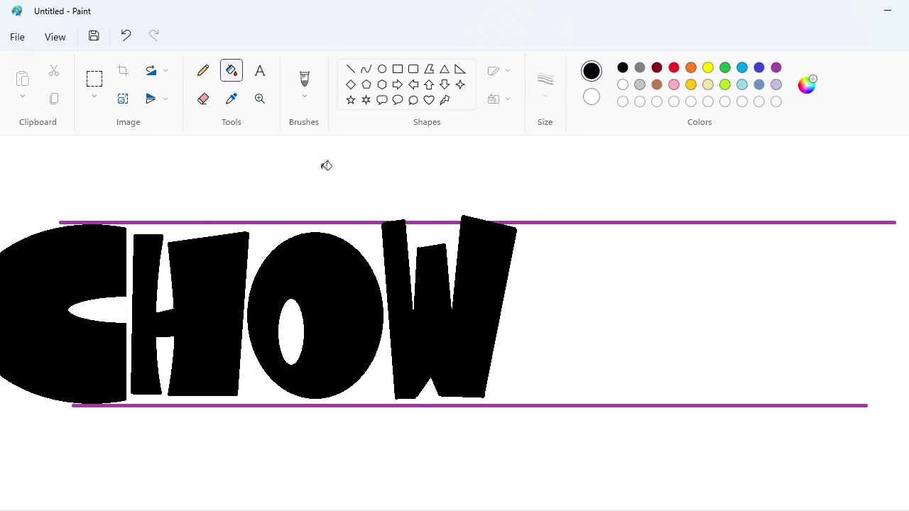
Outline the letter D beside the W with a slanted straight stem and a large curved bowl meeting at its lower tip.
{"action": "left_click", "coordinate": [352, 71]}
{"action": "left_click_drag", "start_coordinate": [524, 251], "coordinate": [500, 405]}
{"action": "left_click", "coordinate": [366, 68]}
{"action": "mouse_move", "coordinate": [517, 251]}
{"action": "left_mouse_down"}
{"action": "mouse_move", "coordinate": [502, 402]}
{"action": "mouse_move", "coordinate": [603, 248]}
{"action": "mouse_move", "coordinate": [636, 337]}
{"action": "mouse_move", "coordinate": [649, 339]}
{"action": "left_mouse_up"}
{"action": "left_click", "coordinate": [739, 335]}
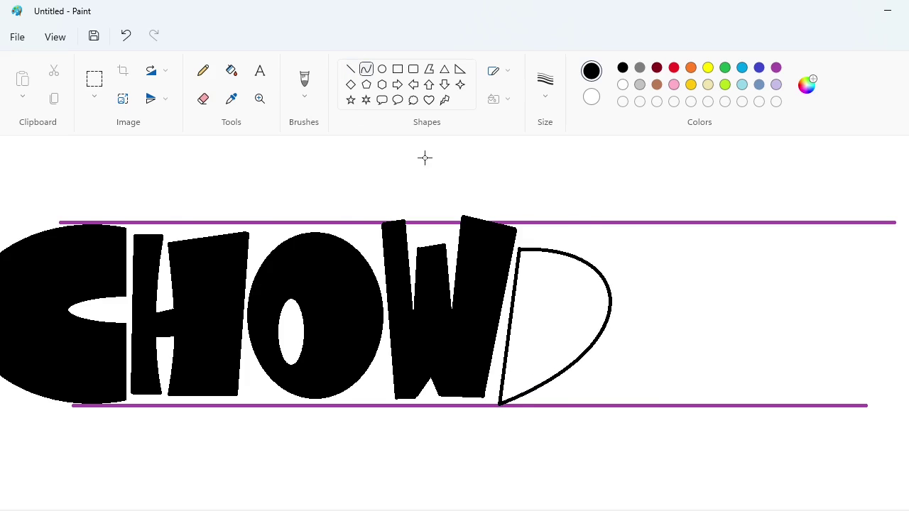
Draw a small D-shaped counter inside the D and fill the letter around it black.
{"action": "left_click", "coordinate": [351, 69]}
{"action": "mouse_move", "coordinate": [532, 309]}
{"action": "left_mouse_down"}
{"action": "mouse_move", "coordinate": [530, 357]}
{"action": "mouse_move", "coordinate": [530, 311]}
{"action": "left_mouse_up"}
{"action": "left_click", "coordinate": [366, 69]}
{"action": "left_click_drag", "start_coordinate": [542, 314], "coordinate": [553, 338]}
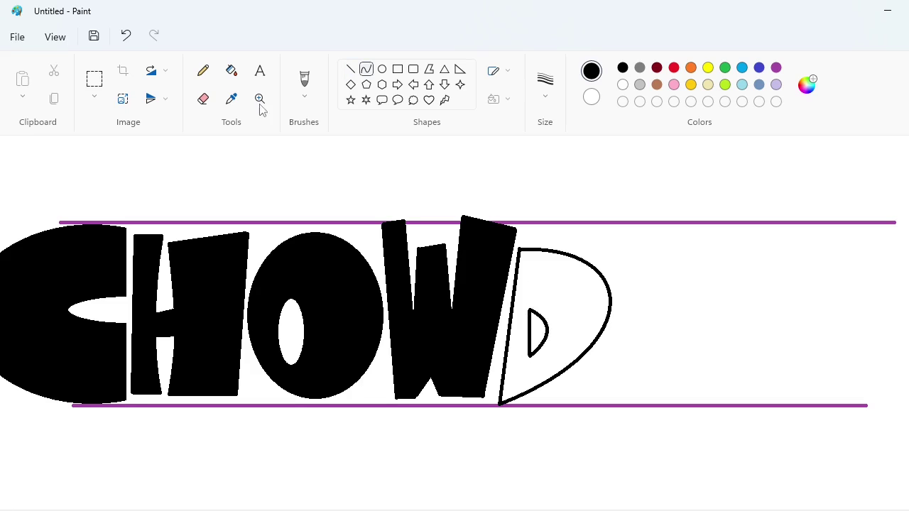
{"action": "left_click", "coordinate": [231, 70]}
{"action": "left_click", "coordinate": [518, 369]}
Outline a blocky E with slanted arms beside the D using straight lines, and fill it black.
{"action": "left_click_drag", "start_coordinate": [485, 510], "coordinate": [568, 510]}
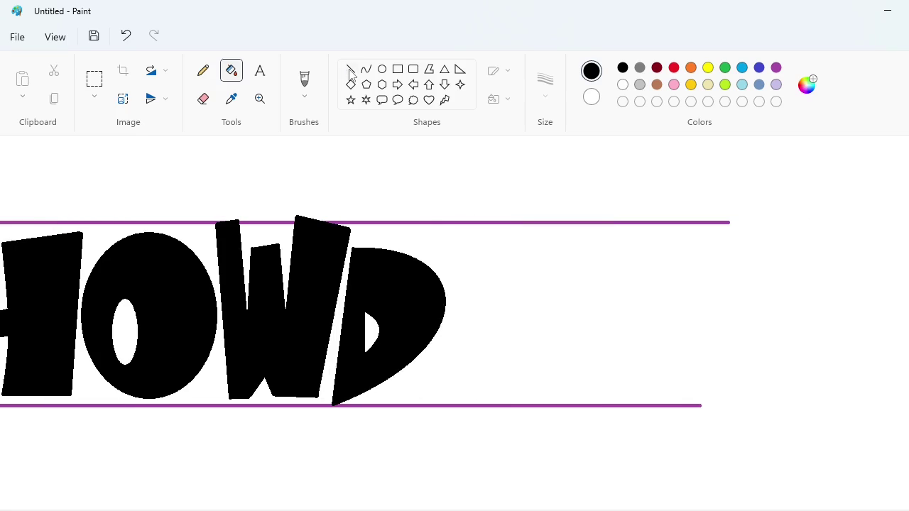
{"action": "left_click", "coordinate": [351, 69]}
{"action": "left_click_drag", "start_coordinate": [444, 510], "coordinate": [323, 510]}
{"action": "scroll", "coordinate": [426, 319], "scroll_direction": "right", "scroll_amount": 5}
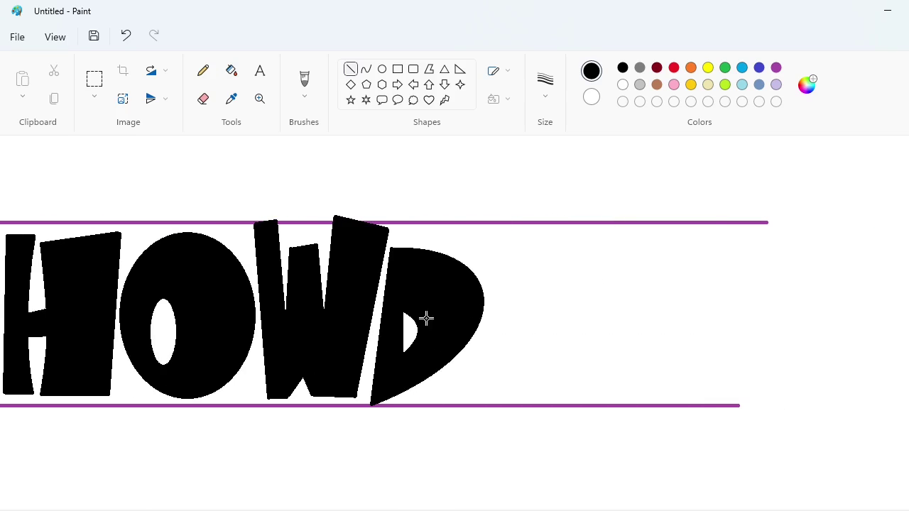
{"action": "left_click_drag", "start_coordinate": [494, 254], "coordinate": [489, 394]}
{"action": "mouse_move", "coordinate": [494, 252]}
{"action": "left_mouse_down"}
{"action": "mouse_move", "coordinate": [581, 238]}
{"action": "mouse_move", "coordinate": [576, 295]}
{"action": "mouse_move", "coordinate": [513, 295]}
{"action": "mouse_move", "coordinate": [546, 306]}
{"action": "mouse_move", "coordinate": [520, 328]}
{"action": "mouse_move", "coordinate": [579, 344]}
{"action": "left_mouse_up"}
{"action": "mouse_move", "coordinate": [579, 344]}
{"action": "left_mouse_down"}
{"action": "mouse_move", "coordinate": [568, 403]}
{"action": "mouse_move", "coordinate": [490, 393]}
{"action": "left_mouse_up"}
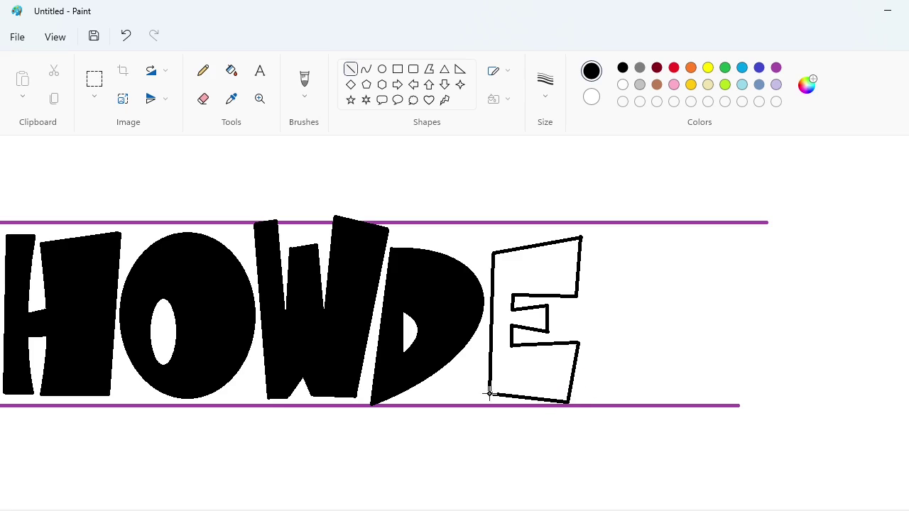
{"action": "left_click", "coordinate": [230, 71]}
{"action": "left_click", "coordinate": [506, 258]}
Outline the letter R beside the E with a straight stem, a curved bowl and an angular leg, and fill it black.
{"action": "scroll", "coordinate": [505, 258], "scroll_direction": "right", "scroll_amount": 3}
{"action": "left_click_drag", "start_coordinate": [482, 239], "coordinate": [476, 408]}
{"action": "left_click", "coordinate": [366, 69]}
{"action": "mouse_move", "coordinate": [482, 237]}
{"action": "left_mouse_down"}
{"action": "mouse_move", "coordinate": [505, 335]}
{"action": "mouse_move", "coordinate": [558, 220]}
{"action": "mouse_move", "coordinate": [623, 314]}
{"action": "left_mouse_up"}
{"action": "left_click", "coordinate": [350, 69]}
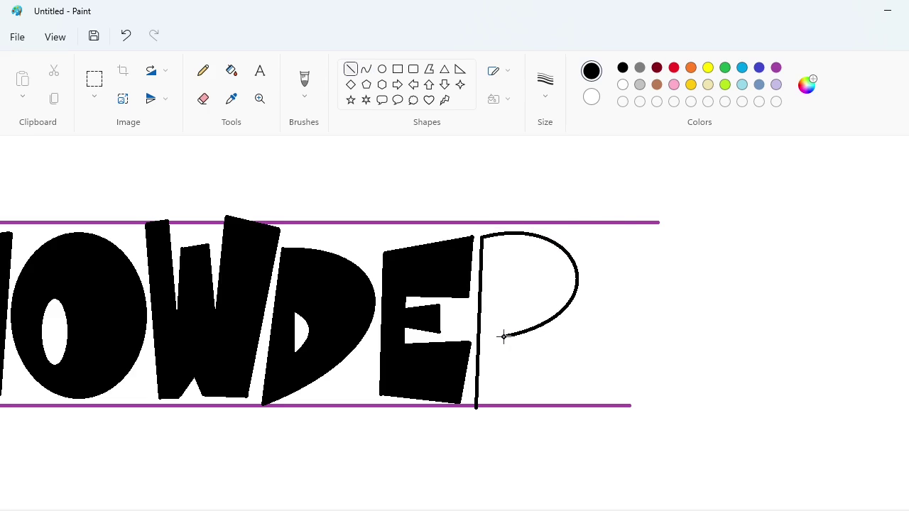
{"action": "mouse_move", "coordinate": [502, 337]}
{"action": "left_mouse_down"}
{"action": "mouse_move", "coordinate": [567, 348]}
{"action": "mouse_move", "coordinate": [565, 399]}
{"action": "mouse_move", "coordinate": [493, 371]}
{"action": "mouse_move", "coordinate": [496, 403]}
{"action": "left_mouse_up"}
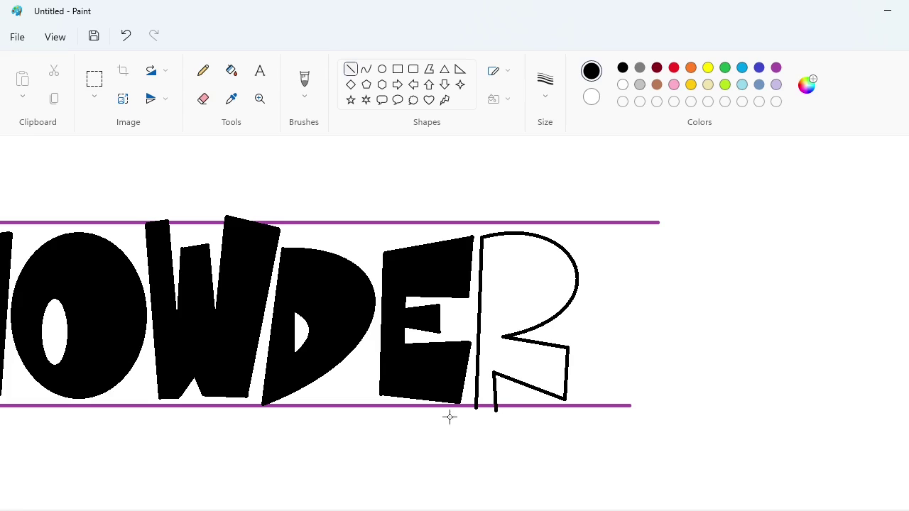
{"action": "left_click", "coordinate": [232, 71]}
{"action": "left_click", "coordinate": [511, 353]}
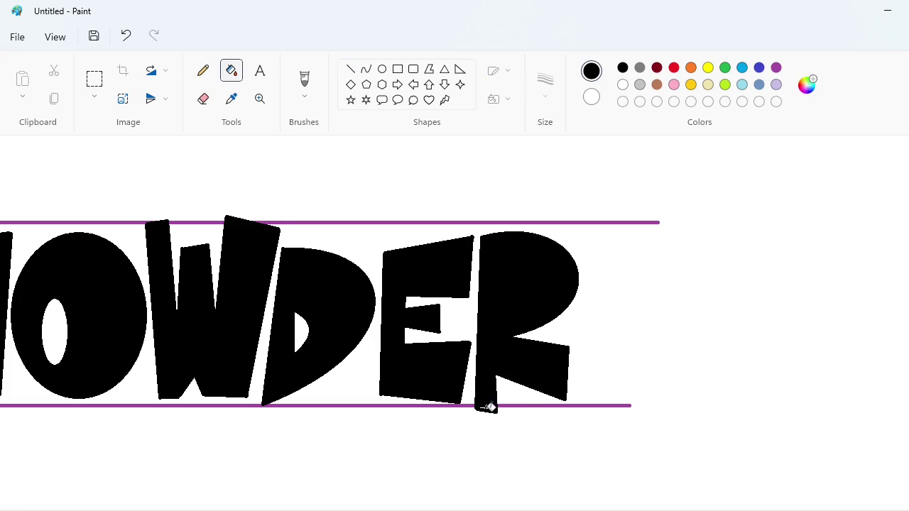
Draw a small half-round counter in the R's bowl and fill it white.
{"action": "left_click", "coordinate": [777, 68]}
{"action": "left_click", "coordinate": [350, 69]}
{"action": "left_click", "coordinate": [623, 85]}
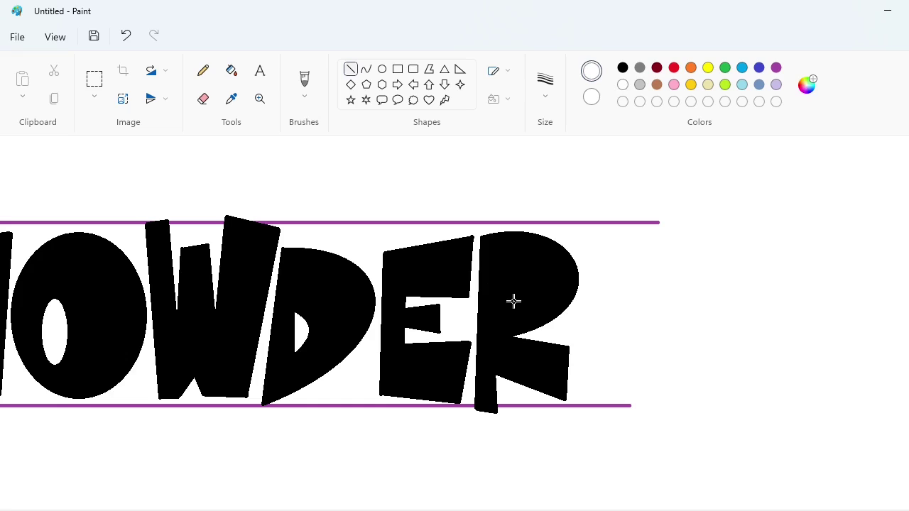
{"action": "left_click_drag", "start_coordinate": [508, 273], "coordinate": [507, 310]}
{"action": "left_click", "coordinate": [366, 69]}
{"action": "mouse_move", "coordinate": [509, 274]}
{"action": "left_mouse_down"}
{"action": "mouse_move", "coordinate": [507, 309]}
{"action": "mouse_move", "coordinate": [528, 302]}
{"action": "left_mouse_up"}
{"action": "left_click", "coordinate": [232, 71]}
{"action": "left_click", "coordinate": [514, 291]}
Fill the background purple and refill it white to erase the purple guide lines.
{"action": "left_click", "coordinate": [350, 69]}
{"action": "left_click", "coordinate": [623, 67]}
{"action": "left_click", "coordinate": [232, 72]}
{"action": "left_click", "coordinate": [777, 68]}
{"action": "left_click", "coordinate": [745, 343]}
{"action": "left_click", "coordinate": [623, 85]}
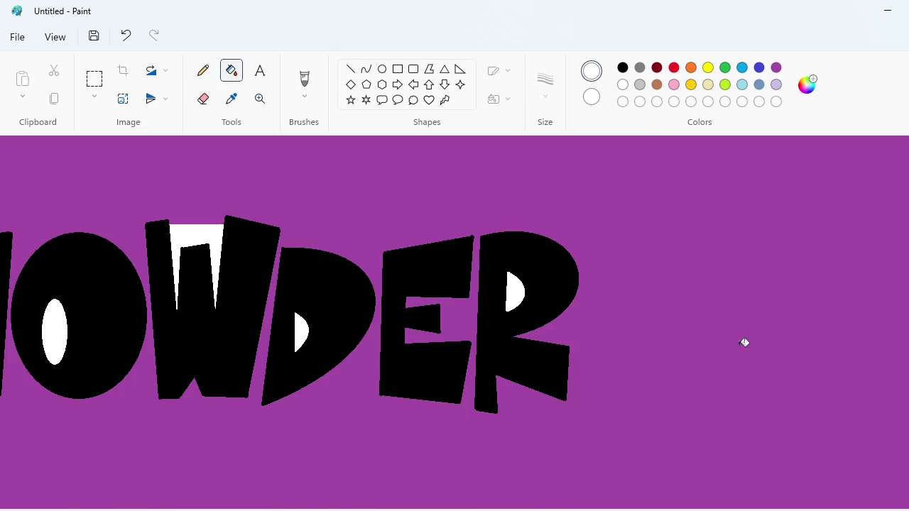
{"action": "left_click", "coordinate": [745, 343]}
Draw a thin black curved border around the C's left side, with short corner segments at its upper and lower ends.
{"action": "scroll", "coordinate": [829, 434], "scroll_direction": "down", "scroll_amount": 2}
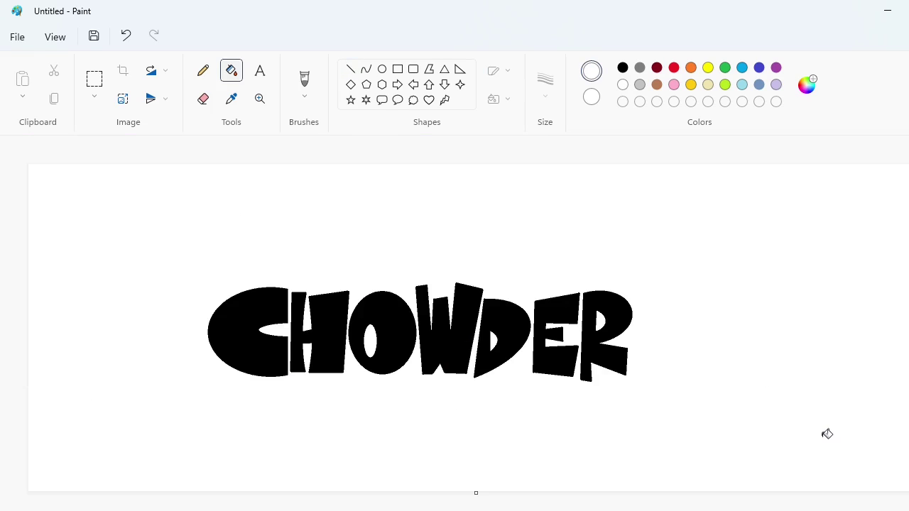
{"action": "left_click", "coordinate": [366, 69]}
{"action": "left_click", "coordinate": [623, 67]}
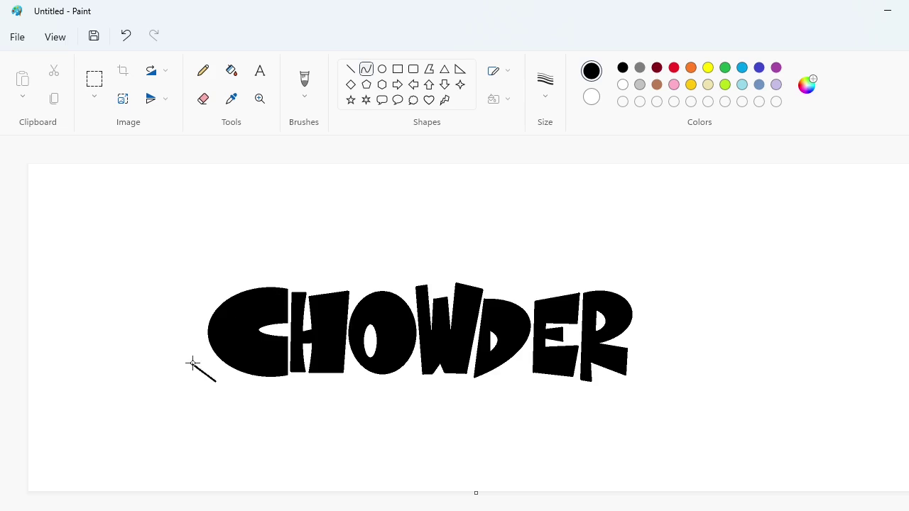
{"action": "mouse_move", "coordinate": [193, 364]}
{"action": "left_mouse_down"}
{"action": "mouse_move", "coordinate": [195, 289]}
{"action": "mouse_move", "coordinate": [205, 283]}
{"action": "left_mouse_up"}
{"action": "left_click", "coordinate": [190, 341]}
{"action": "left_click", "coordinate": [191, 312]}
{"action": "left_click", "coordinate": [264, 258]}
{"action": "left_click", "coordinate": [199, 286]}
{"action": "left_click", "coordinate": [255, 257]}
Draw a bent border line from the upper-left corner above the letters, sweeping upward past the W.
{"action": "key", "text": "ctrl+Page_Up"}
{"action": "scroll", "coordinate": [311, 280], "scroll_direction": "down", "scroll_amount": 3}
{"action": "scroll", "coordinate": [311, 280], "scroll_direction": "right", "scroll_amount": 2}
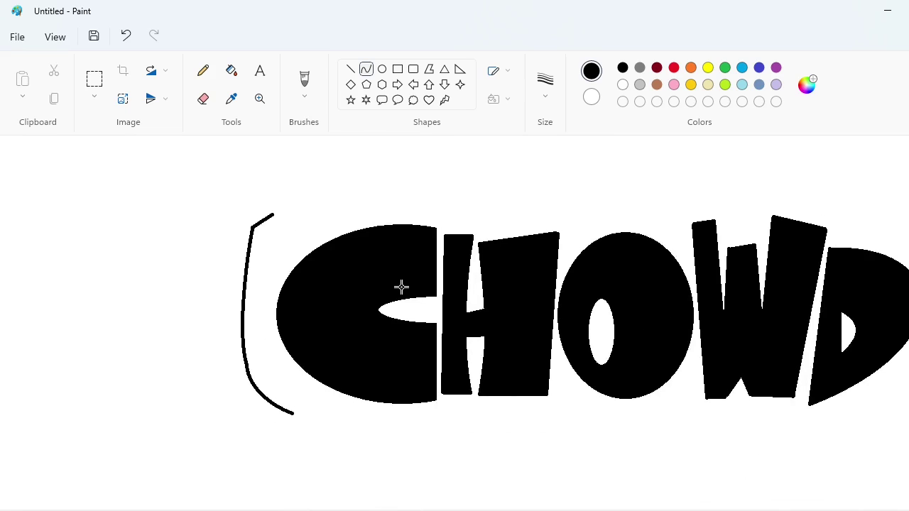
{"action": "left_click_drag", "start_coordinate": [274, 211], "coordinate": [782, 142]}
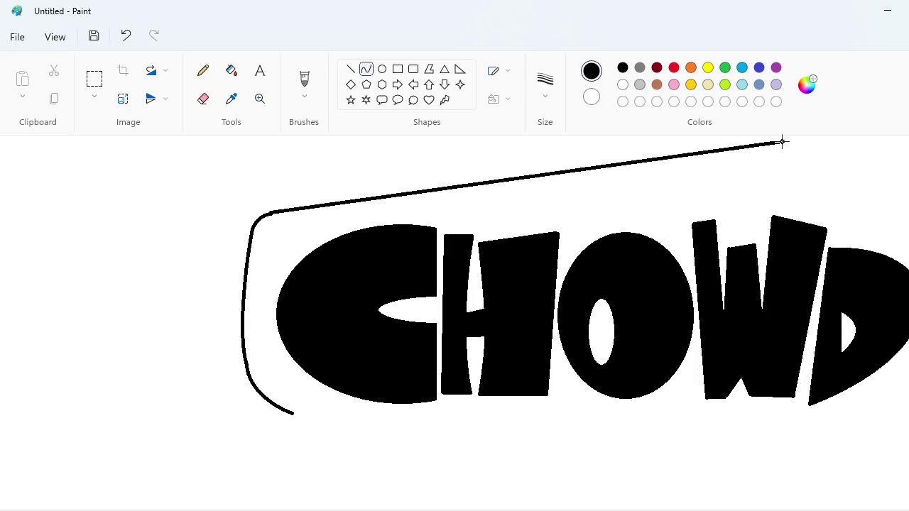
{"action": "left_click", "coordinate": [390, 194]}
{"action": "left_click", "coordinate": [670, 195]}
Draw the lower border line from the lower-left corner beneath the letters, gently curving down below the W.
{"action": "left_click_drag", "start_coordinate": [466, 510], "coordinate": [500, 509]}
{"action": "left_click_drag", "start_coordinate": [224, 417], "coordinate": [681, 439]}
{"action": "left_click_drag", "start_coordinate": [283, 420], "coordinate": [284, 439]}
{"action": "left_click_drag", "start_coordinate": [470, 427], "coordinate": [593, 411]}
{"action": "left_click_drag", "start_coordinate": [484, 510], "coordinate": [483, 508]}
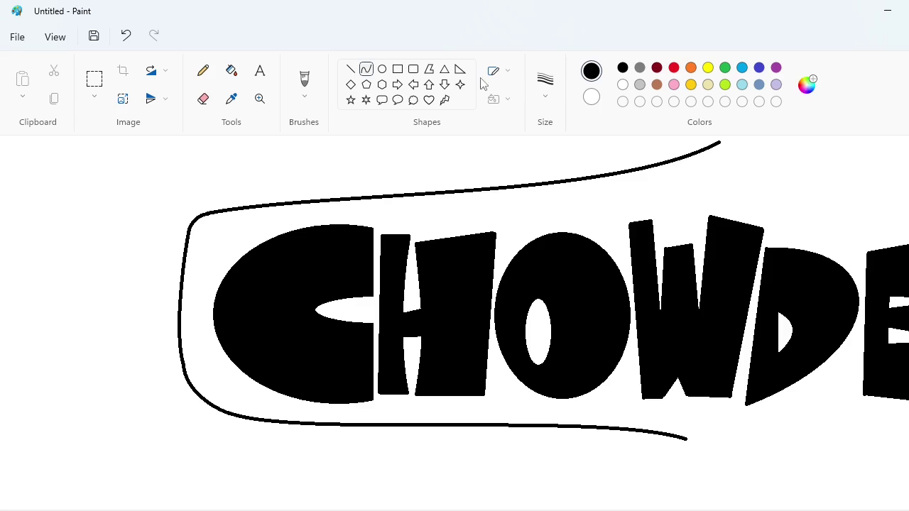
Choose a thicker line size and draw an outward-bowed curve outside the left side of the thin border.
{"action": "left_click", "coordinate": [545, 81]}
{"action": "left_click", "coordinate": [552, 219]}
{"action": "left_click_drag", "start_coordinate": [165, 205], "coordinate": [150, 398]}
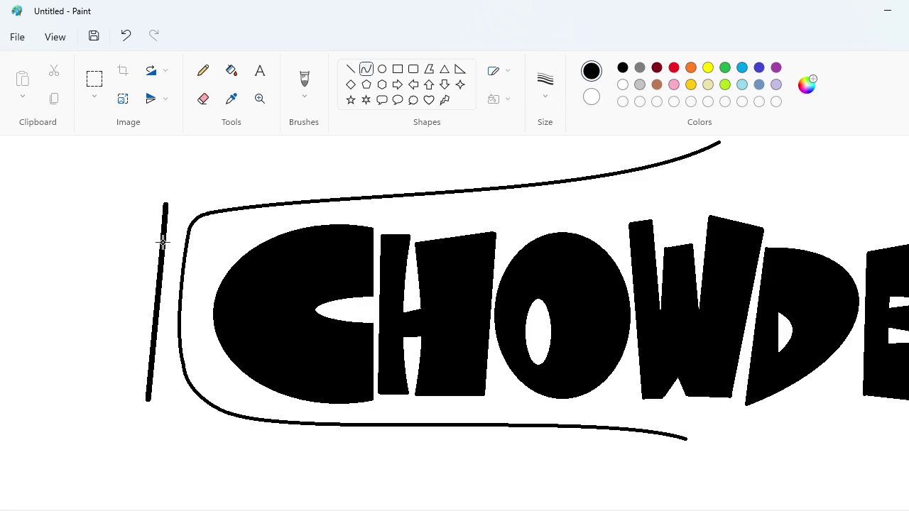
{"action": "left_click_drag", "start_coordinate": [162, 243], "coordinate": [52, 298]}
Undo the short lower-corner curve and draw one long thick curve from the outer border's lower end beneath the thin lower border.
{"action": "left_click_drag", "start_coordinate": [151, 408], "coordinate": [172, 432]}
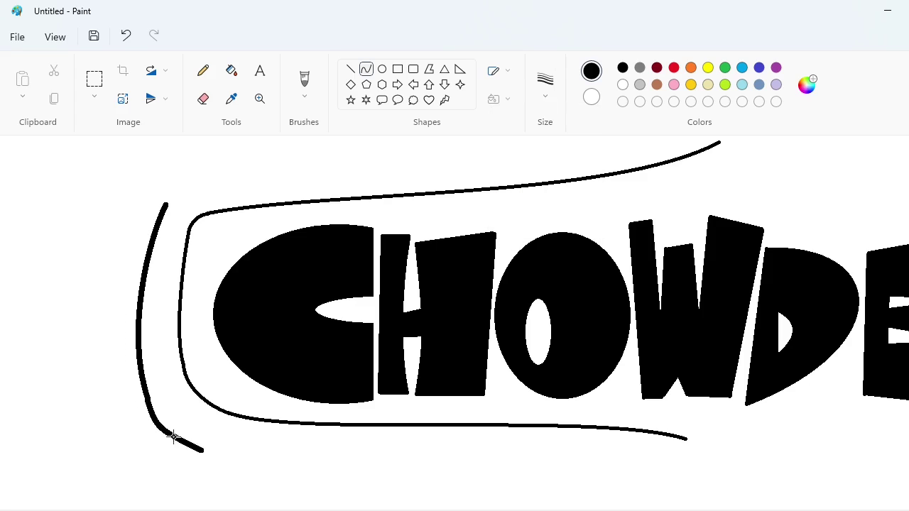
{"action": "key", "text": "ctrl+z"}
{"action": "mouse_move", "coordinate": [148, 400]}
{"action": "left_mouse_down"}
{"action": "mouse_move", "coordinate": [215, 442]}
{"action": "mouse_move", "coordinate": [659, 459]}
{"action": "left_mouse_up"}
{"action": "left_click", "coordinate": [156, 413]}
{"action": "left_click", "coordinate": [188, 439]}
{"action": "left_click_drag", "start_coordinate": [298, 458], "coordinate": [281, 458]}
{"action": "left_click_drag", "start_coordinate": [561, 458], "coordinate": [530, 433]}
{"action": "scroll", "coordinate": [530, 433], "scroll_direction": "right", "scroll_amount": 5}
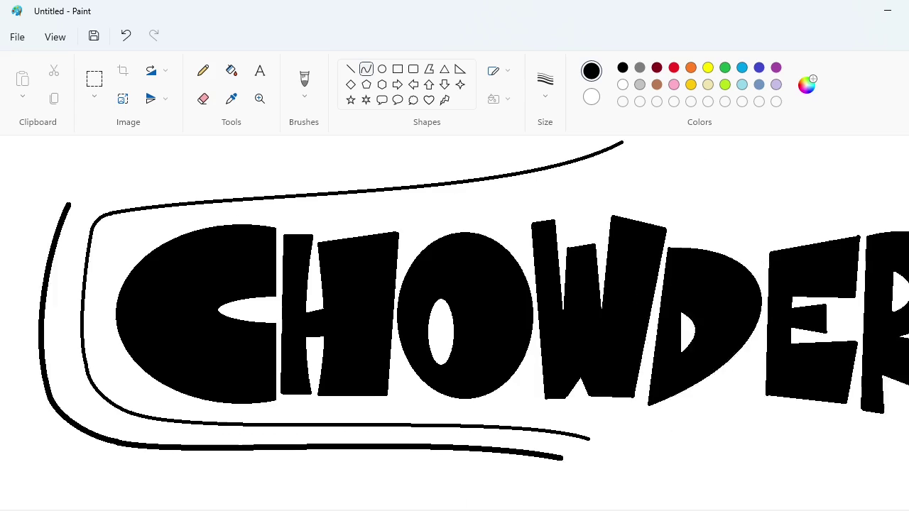
Draw the knot's upper outline with 5 px curves from the thin lower border's end, undoing the misplaced attempts.
{"action": "left_click", "coordinate": [545, 79]}
{"action": "left_click", "coordinate": [544, 187]}
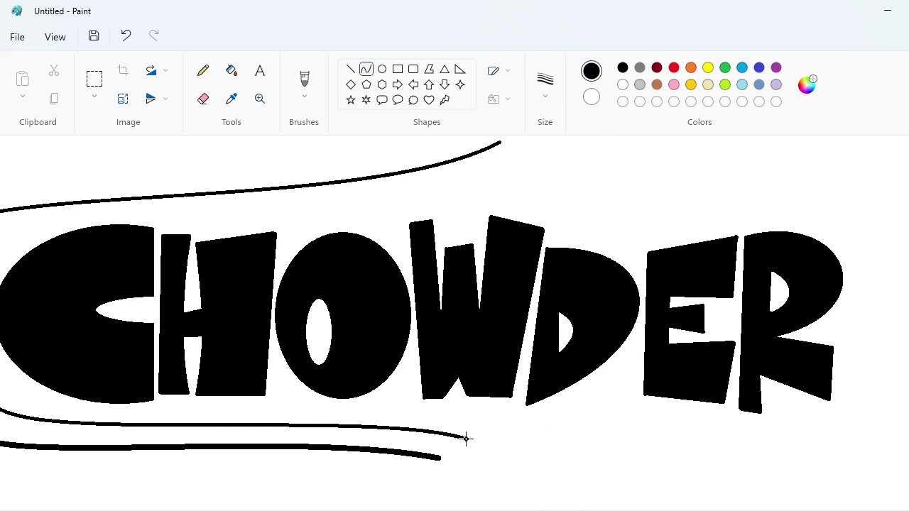
{"action": "mouse_move", "coordinate": [467, 439]}
{"action": "left_mouse_down"}
{"action": "mouse_move", "coordinate": [493, 463]}
{"action": "mouse_move", "coordinate": [510, 436]}
{"action": "mouse_move", "coordinate": [491, 428]}
{"action": "mouse_move", "coordinate": [541, 453]}
{"action": "mouse_move", "coordinate": [458, 482]}
{"action": "left_mouse_up"}
{"action": "left_click", "coordinate": [519, 445]}
{"action": "left_click", "coordinate": [526, 448]}
{"action": "left_click", "coordinate": [603, 442]}
{"action": "key", "text": "ctrl+z"}
{"action": "left_click", "coordinate": [518, 444]}
{"action": "left_click", "coordinate": [522, 450]}
{"action": "left_click", "coordinate": [588, 447]}
{"action": "key", "text": "ctrl+z"}
Draw thick curves along the knot's lower edge and connect its lower end to the thick outer border.
{"action": "left_click", "coordinate": [545, 92]}
{"action": "left_click", "coordinate": [560, 216]}
{"action": "left_click", "coordinate": [515, 471]}
{"action": "left_click", "coordinate": [525, 471]}
{"action": "left_click", "coordinate": [611, 465]}
{"action": "left_click", "coordinate": [473, 489]}
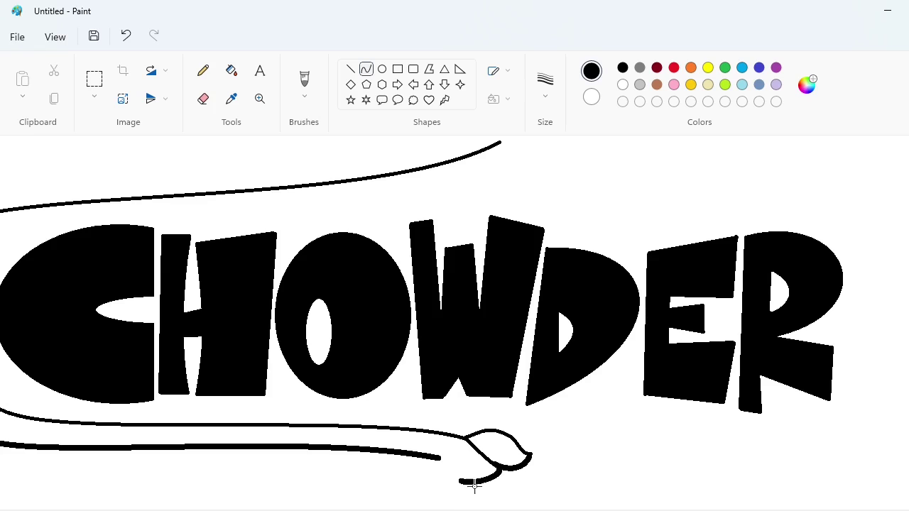
{"action": "left_click", "coordinate": [613, 473]}
{"action": "left_click", "coordinate": [545, 82]}
{"action": "left_click", "coordinate": [559, 213]}
{"action": "left_click_drag", "start_coordinate": [457, 482], "coordinate": [441, 460]}
Draw a thick rounded ribbon loop extending from the knot toward the lower left.
{"action": "scroll", "coordinate": [642, 479], "scroll_direction": "down", "scroll_amount": 3}
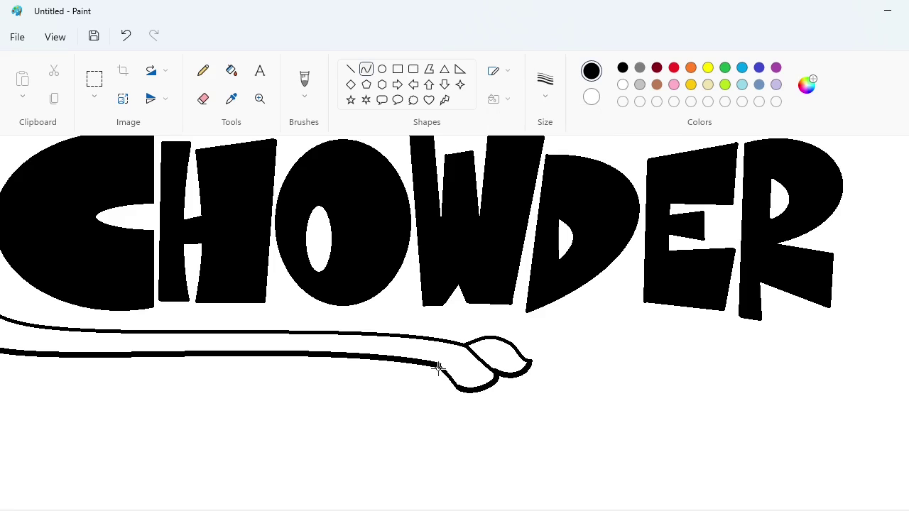
{"action": "left_click_drag", "start_coordinate": [438, 365], "coordinate": [336, 394]}
{"action": "mouse_move", "coordinate": [419, 374]}
{"action": "left_mouse_down"}
{"action": "mouse_move", "coordinate": [430, 377]}
{"action": "mouse_move", "coordinate": [386, 385]}
{"action": "mouse_move", "coordinate": [349, 372]}
{"action": "mouse_move", "coordinate": [337, 426]}
{"action": "mouse_move", "coordinate": [336, 417]}
{"action": "mouse_move", "coordinate": [432, 404]}
{"action": "mouse_move", "coordinate": [456, 388]}
{"action": "left_mouse_up"}
{"action": "mouse_move", "coordinate": [348, 420]}
{"action": "left_mouse_down"}
{"action": "mouse_move", "coordinate": [354, 440]}
{"action": "mouse_move", "coordinate": [441, 400]}
{"action": "left_mouse_up"}
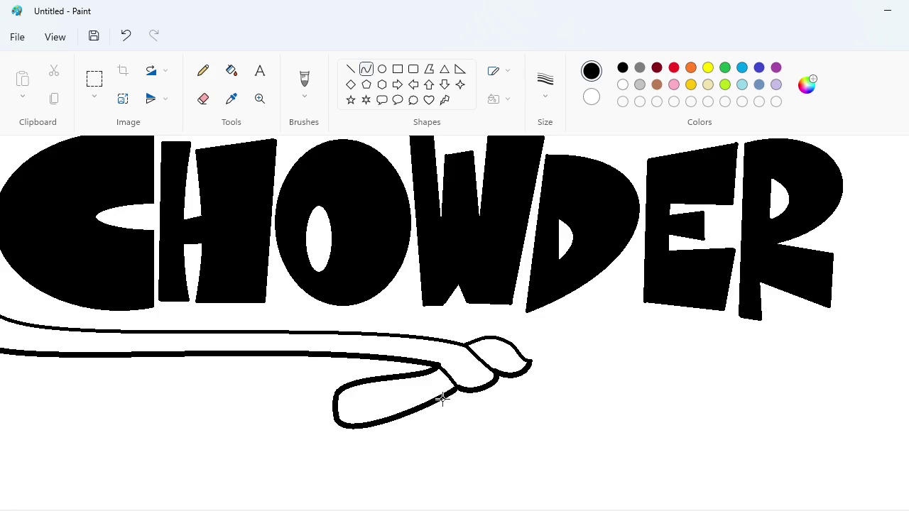
Draw a thin, gently waving inner border line from the knot rightward beneath the D, E and R.
{"action": "scroll", "coordinate": [515, 502], "scroll_direction": "right", "scroll_amount": 2}
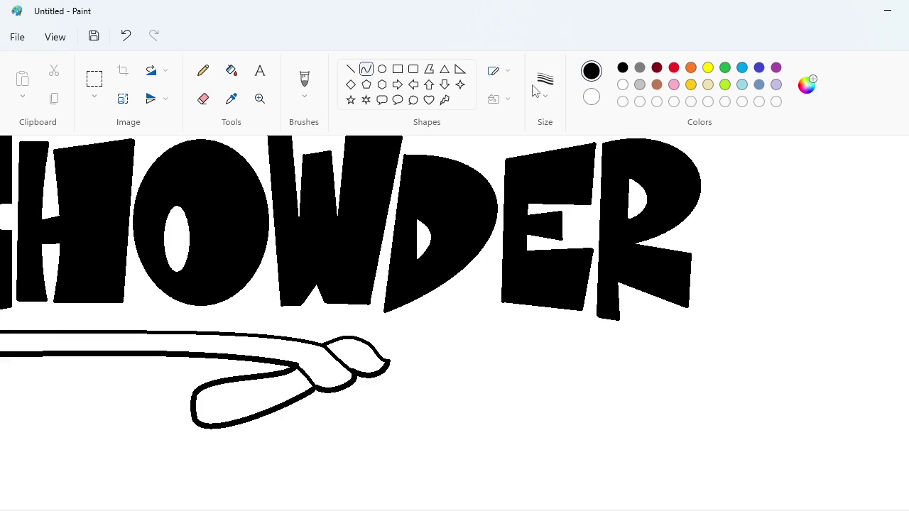
{"action": "left_click_drag", "start_coordinate": [371, 344], "coordinate": [694, 330]}
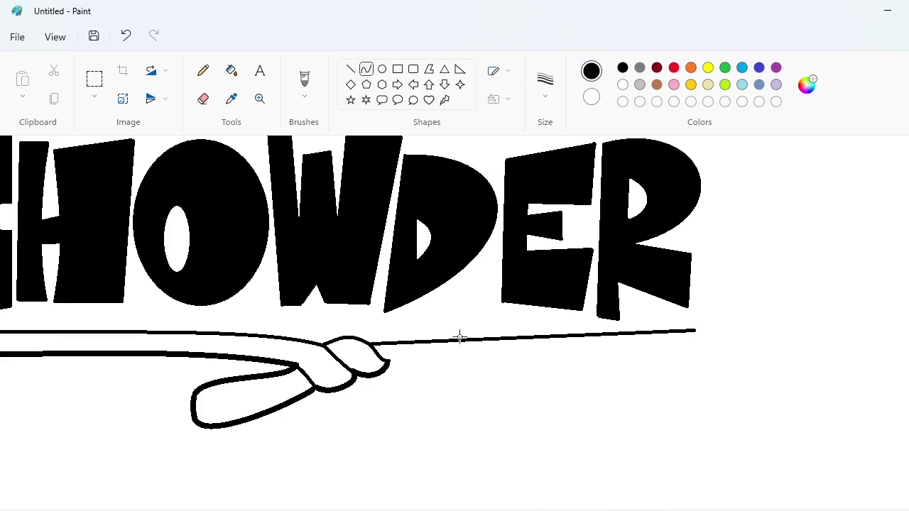
{"action": "left_click_drag", "start_coordinate": [459, 338], "coordinate": [420, 325]}
{"action": "left_click_drag", "start_coordinate": [587, 341], "coordinate": [591, 362]}
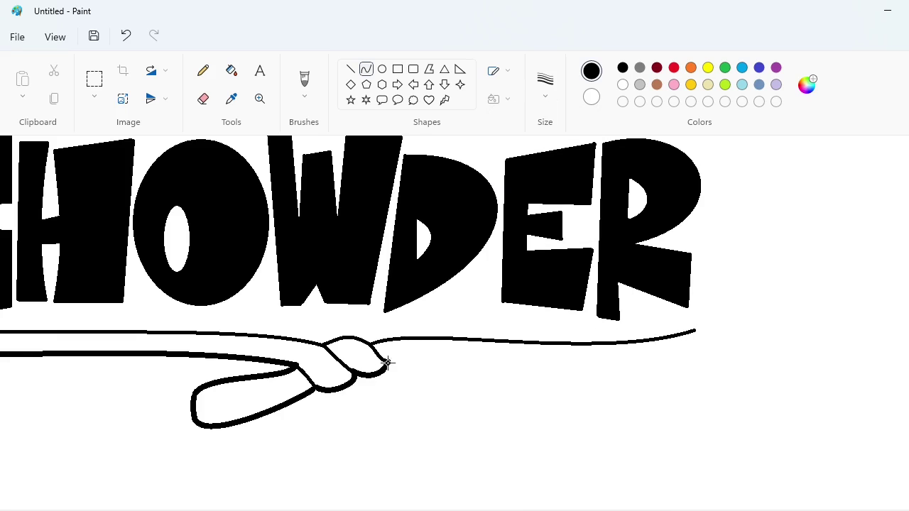
Draw the thick outer border line rightward from the knot and a matching ribbon loop toward the lower right.
{"action": "left_click_drag", "start_coordinate": [388, 365], "coordinate": [665, 370]}
{"action": "left_click_drag", "start_coordinate": [589, 368], "coordinate": [593, 376]}
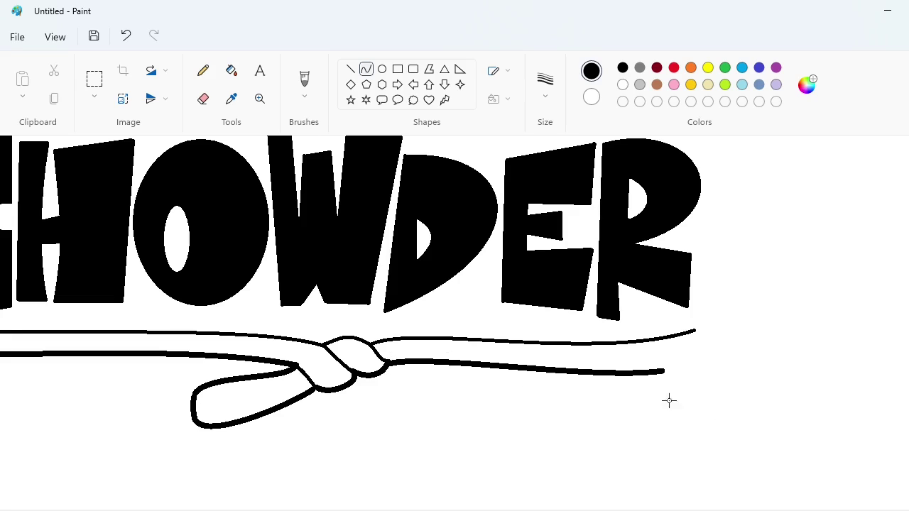
{"action": "left_click_drag", "start_coordinate": [387, 370], "coordinate": [489, 427]}
{"action": "mouse_move", "coordinate": [415, 395]}
{"action": "left_mouse_down"}
{"action": "mouse_move", "coordinate": [451, 426]}
{"action": "mouse_move", "coordinate": [491, 391]}
{"action": "mouse_move", "coordinate": [514, 398]}
{"action": "mouse_move", "coordinate": [411, 363]}
{"action": "mouse_move", "coordinate": [438, 386]}
{"action": "mouse_move", "coordinate": [416, 365]}
{"action": "left_mouse_up"}
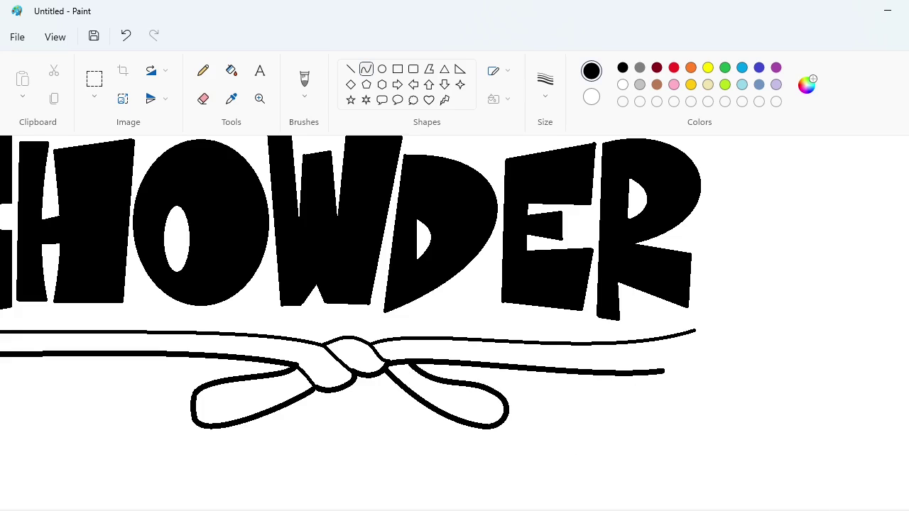
Draw the thin inner border's right side as an outward-bowed curve rising from its lower end past the R.
{"action": "scroll", "coordinate": [630, 433], "scroll_direction": "down", "scroll_amount": 1}
{"action": "scroll", "coordinate": [630, 433], "scroll_direction": "up", "scroll_amount": 1}
{"action": "scroll", "coordinate": [630, 432], "scroll_direction": "down", "scroll_amount": 3}
{"action": "scroll", "coordinate": [630, 433], "scroll_direction": "right", "scroll_amount": 4}
{"action": "scroll", "coordinate": [630, 432], "scroll_direction": "up", "scroll_amount": 1}
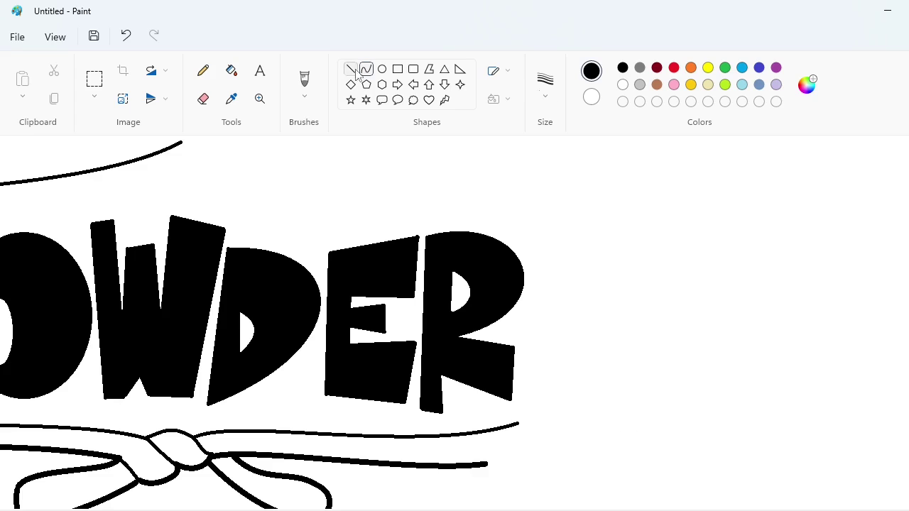
{"action": "left_click_drag", "start_coordinate": [519, 424], "coordinate": [561, 237]}
{"action": "left_click_drag", "start_coordinate": [532, 403], "coordinate": [555, 414]}
{"action": "left_click_drag", "start_coordinate": [572, 285], "coordinate": [592, 270]}
Round the inner border's upper-right corner and draw its curved top line back to the border line above the W.
{"action": "scroll", "coordinate": [505, 360], "scroll_direction": "up", "scroll_amount": 1}
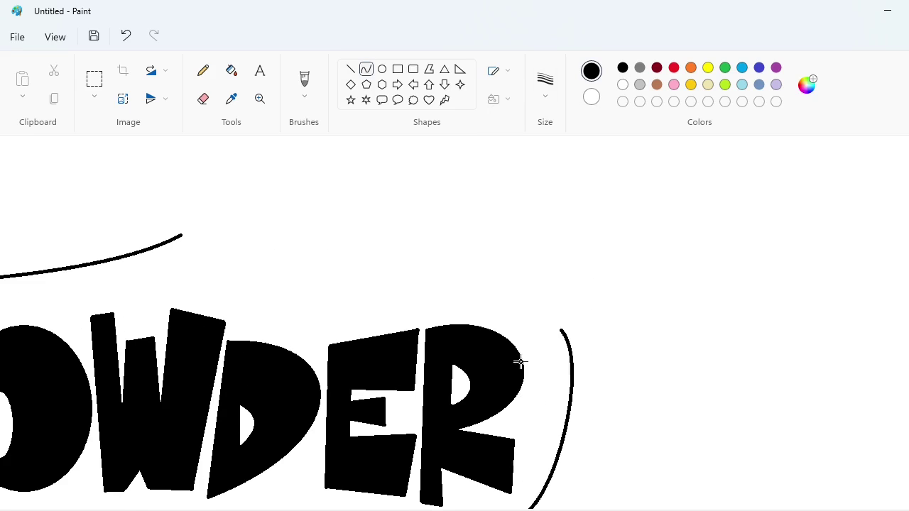
{"action": "mouse_move", "coordinate": [560, 329]}
{"action": "left_mouse_down"}
{"action": "mouse_move", "coordinate": [513, 309]}
{"action": "mouse_move", "coordinate": [555, 321]}
{"action": "left_mouse_up"}
{"action": "left_click_drag", "start_coordinate": [546, 318], "coordinate": [158, 248]}
{"action": "left_click", "coordinate": [657, 315]}
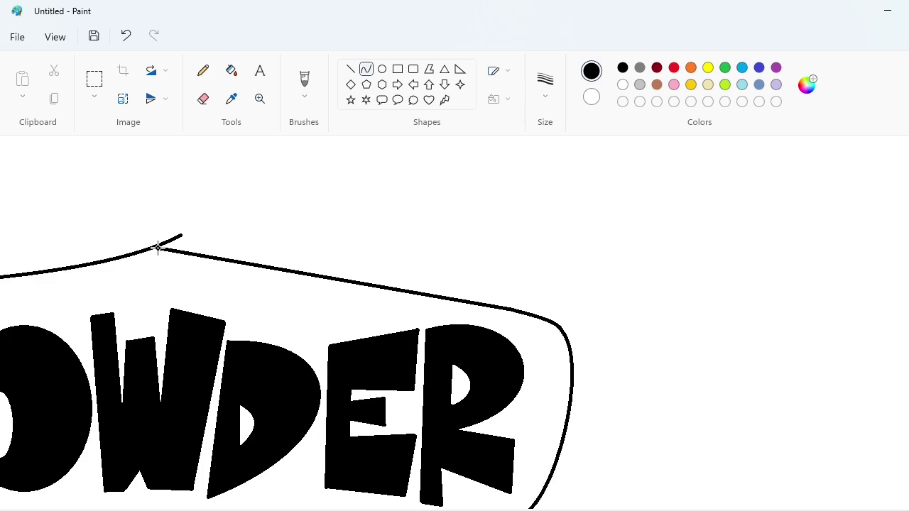
{"action": "left_click_drag", "start_coordinate": [456, 299], "coordinate": [453, 296]}
{"action": "left_click_drag", "start_coordinate": [249, 274], "coordinate": [192, 290]}
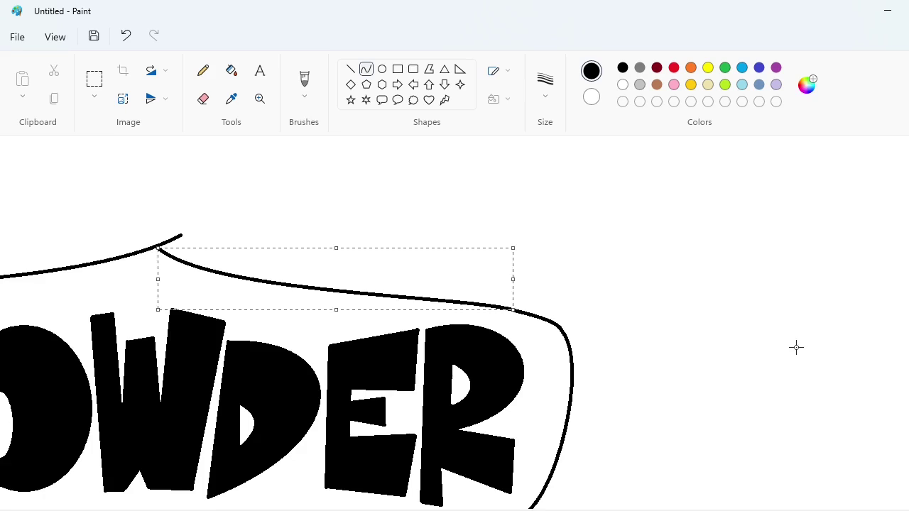
Extend the thick lower outer border with an upward curve below and to the right of the R.
{"action": "left_click", "coordinate": [796, 347]}
{"action": "scroll", "coordinate": [795, 347], "scroll_direction": "down", "scroll_amount": 3}
{"action": "scroll", "coordinate": [796, 348], "scroll_direction": "left", "scroll_amount": 5}
{"action": "scroll", "coordinate": [454, 175], "scroll_direction": "right", "scroll_amount": 8}
{"action": "left_click_drag", "start_coordinate": [385, 370], "coordinate": [477, 348]}
{"action": "left_click_drag", "start_coordinate": [455, 356], "coordinate": [440, 362]}
{"action": "left_click", "coordinate": [536, 339]}
Draw the thick outer border's right side bowing outward and round off its upper-right corner.
{"action": "scroll", "coordinate": [536, 339], "scroll_direction": "up", "scroll_amount": 2}
{"action": "left_click_drag", "start_coordinate": [473, 442], "coordinate": [506, 225]}
{"action": "left_click_drag", "start_coordinate": [486, 399], "coordinate": [502, 398]}
{"action": "left_click_drag", "start_coordinate": [503, 318], "coordinate": [529, 292]}
{"action": "left_click_drag", "start_coordinate": [505, 318], "coordinate": [470, 285]}
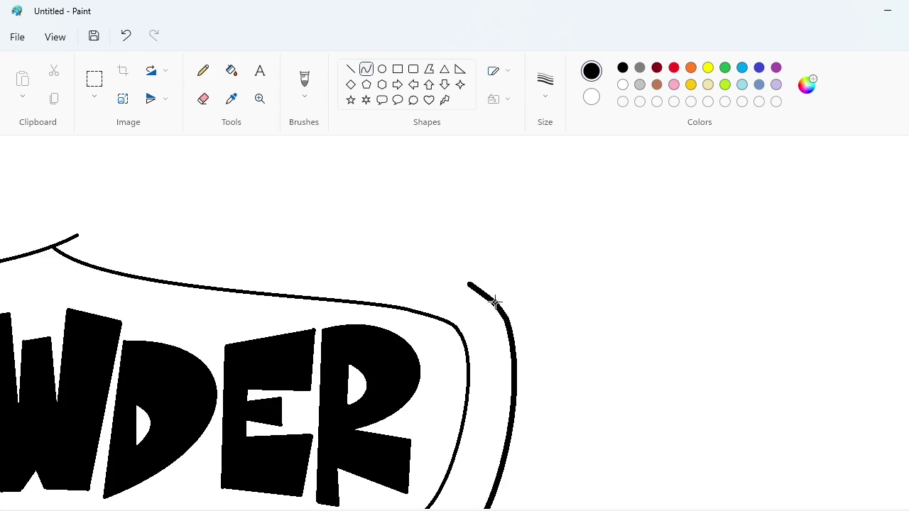
{"action": "left_click", "coordinate": [496, 303]}
{"action": "left_click", "coordinate": [496, 301]}
{"action": "left_click_drag", "start_coordinate": [611, 510], "coordinate": [485, 510]}
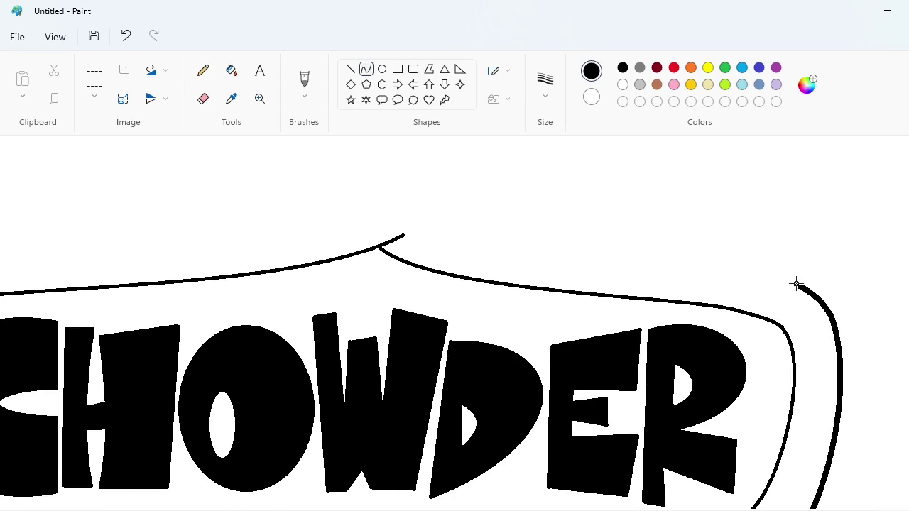
Draw the thick outer top border from the upper-right corner, sagging and rising to the end of the thin line above the W.
{"action": "left_click_drag", "start_coordinate": [796, 284], "coordinate": [419, 232]}
{"action": "left_click_drag", "start_coordinate": [736, 273], "coordinate": [738, 261]}
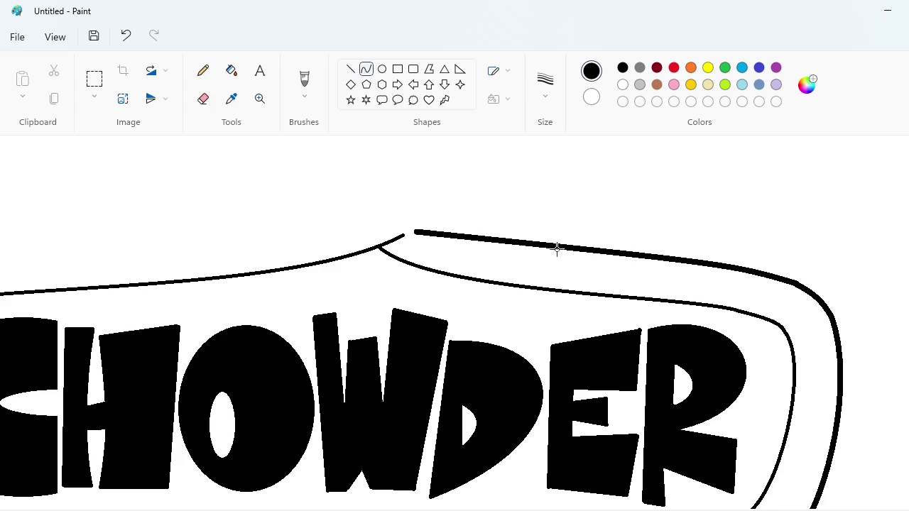
{"action": "left_click_drag", "start_coordinate": [556, 250], "coordinate": [543, 276]}
Round the outer border's upper-left corner with a short thick curve and set the eraser to 6 px.
{"action": "mouse_move", "coordinate": [611, 510]}
{"action": "left_mouse_down"}
{"action": "mouse_move", "coordinate": [426, 510]}
{"action": "mouse_move", "coordinate": [437, 510]}
{"action": "left_mouse_up"}
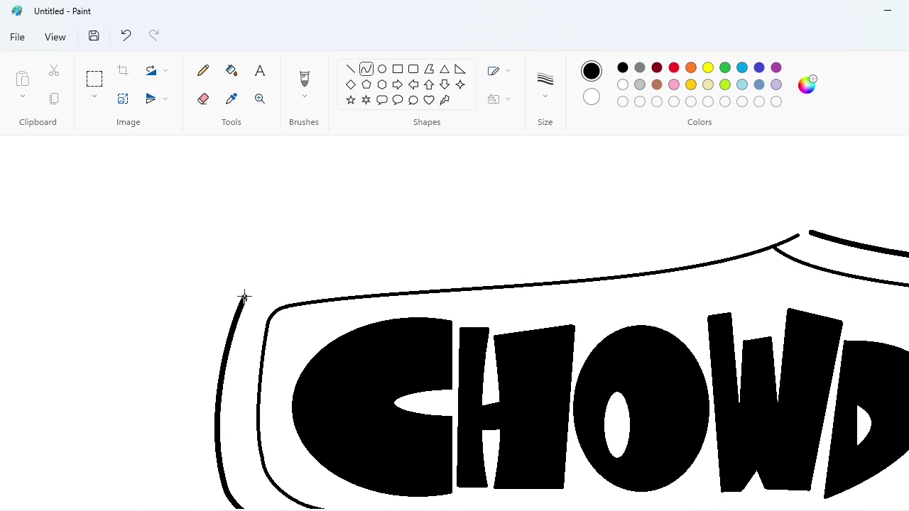
{"action": "left_click_drag", "start_coordinate": [244, 297], "coordinate": [271, 281]}
{"action": "left_click", "coordinate": [250, 286]}
{"action": "left_click", "coordinate": [274, 281]}
{"action": "left_click", "coordinate": [207, 103]}
{"action": "left_click", "coordinate": [546, 86]}
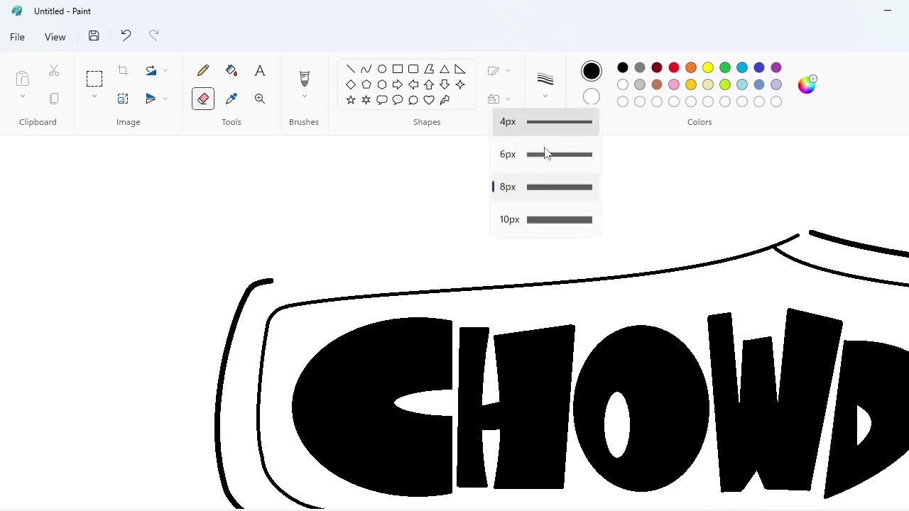
{"action": "left_click", "coordinate": [545, 154]}
Draw a long thick curve from the outer border's upper-left corner, sweeping up to the right above the W.
{"action": "left_click", "coordinate": [366, 69]}
{"action": "mouse_move", "coordinate": [263, 282]}
{"action": "left_mouse_down"}
{"action": "mouse_move", "coordinate": [594, 236]}
{"action": "mouse_move", "coordinate": [903, 157]}
{"action": "mouse_move", "coordinate": [889, 171]}
{"action": "left_mouse_up"}
{"action": "left_click_drag", "start_coordinate": [589, 231], "coordinate": [643, 276]}
Draw a shorter thick curve from the start of the right outer border, rising parallel to the long sweeping line.
{"action": "scroll", "coordinate": [848, 397], "scroll_direction": "right", "scroll_amount": 6}
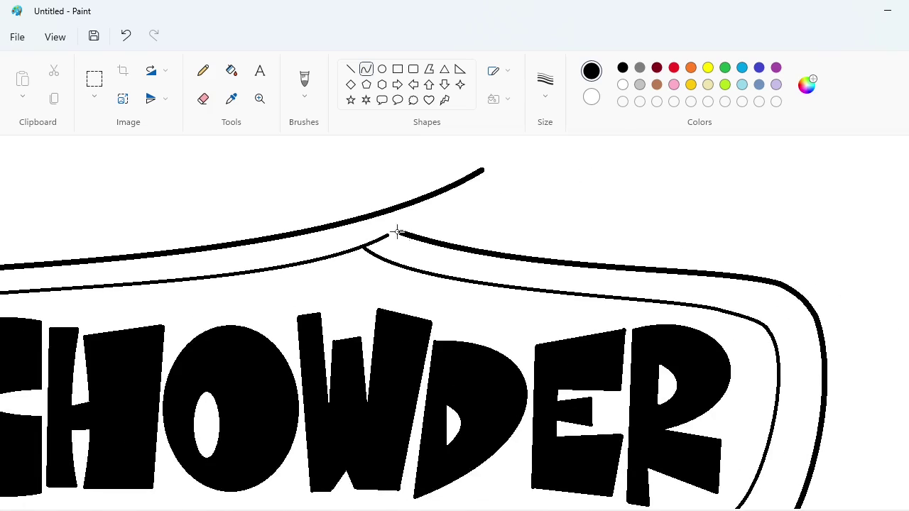
{"action": "left_click_drag", "start_coordinate": [401, 233], "coordinate": [495, 188]}
{"action": "mouse_move", "coordinate": [469, 202]}
{"action": "left_mouse_down"}
{"action": "mouse_move", "coordinate": [464, 211]}
{"action": "mouse_move", "coordinate": [475, 212]}
{"action": "left_mouse_up"}
Undo the 5 px curve joining the thin border to the thick junction and bridge the gap with a thin straight line.
{"action": "left_click", "coordinate": [351, 72]}
{"action": "left_click", "coordinate": [367, 71]}
{"action": "left_click", "coordinate": [550, 95]}
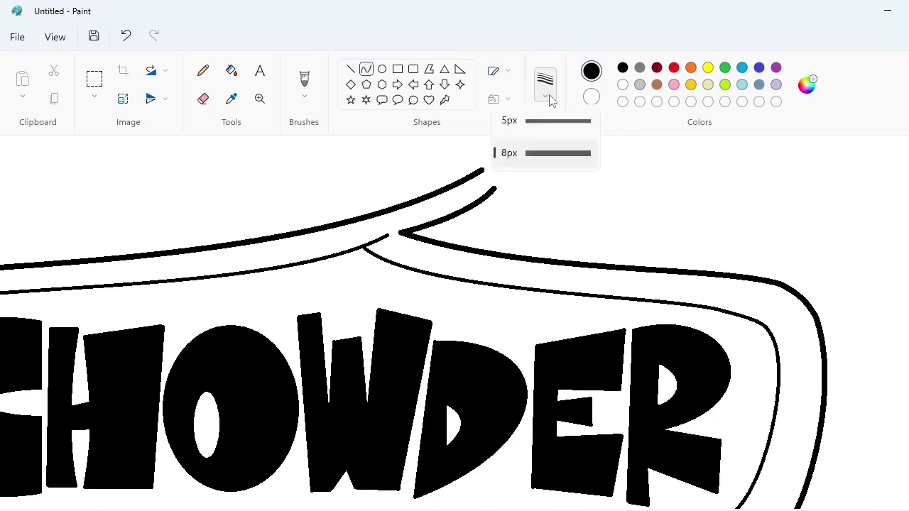
{"action": "left_click", "coordinate": [538, 188]}
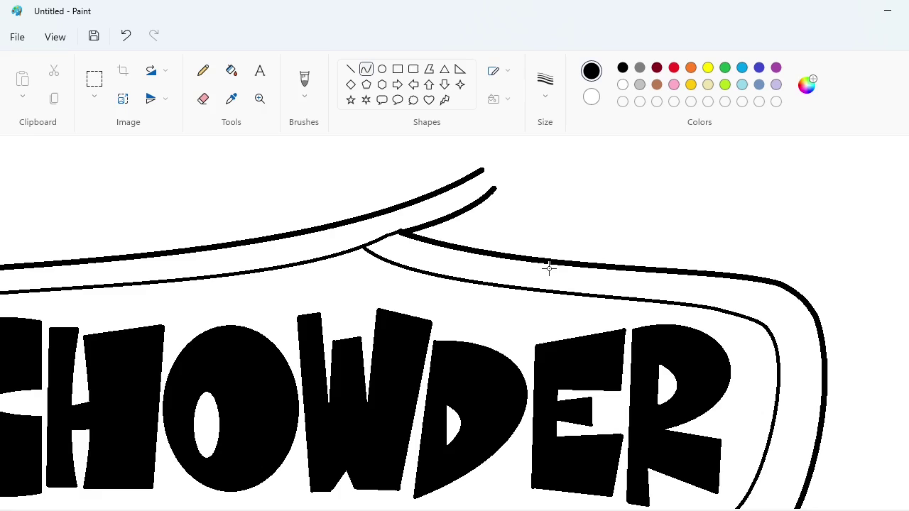
{"action": "key", "text": "ctrl+z"}
{"action": "left_click", "coordinate": [203, 99]}
{"action": "left_click", "coordinate": [351, 70]}
{"action": "left_click_drag", "start_coordinate": [387, 238], "coordinate": [401, 233]}
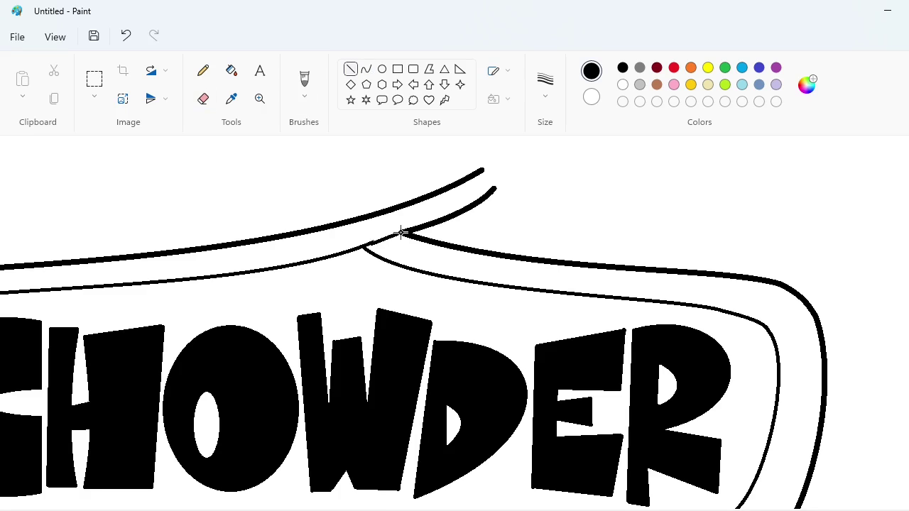
{"action": "left_click", "coordinate": [520, 237]}
{"action": "scroll", "coordinate": [740, 454], "scroll_direction": "up", "scroll_amount": 2}
{"action": "left_click", "coordinate": [881, 510]}
{"action": "left_click", "coordinate": [881, 510]}
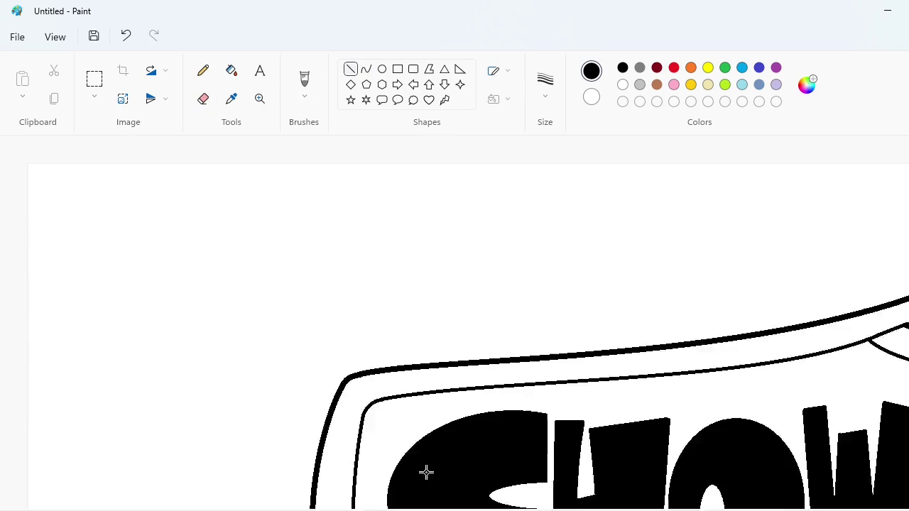
{"action": "scroll", "coordinate": [427, 473], "scroll_direction": "down", "scroll_amount": 2}
{"action": "left_click_drag", "start_coordinate": [402, 507], "coordinate": [616, 509]}
{"action": "scroll", "coordinate": [643, 449], "scroll_direction": "up", "scroll_amount": 4}
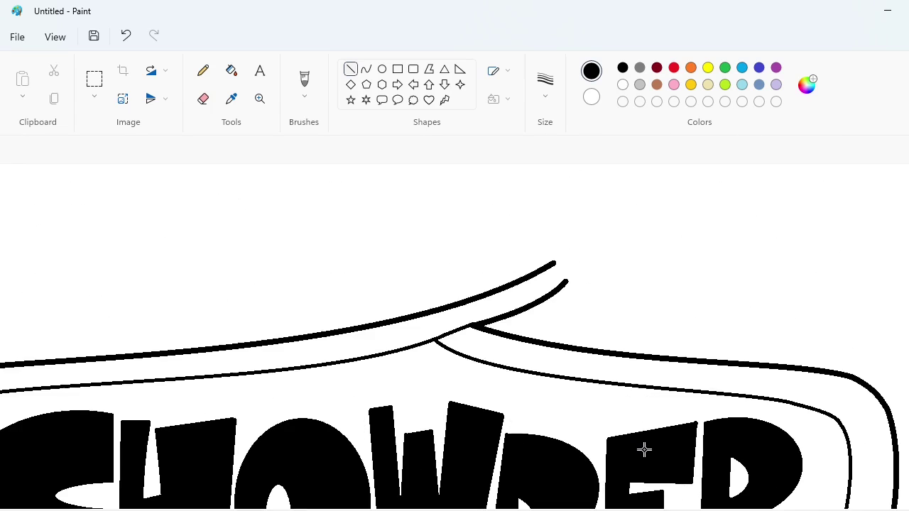
{"action": "left_click", "coordinate": [366, 69]}
{"action": "left_click_drag", "start_coordinate": [553, 263], "coordinate": [560, 211]}
{"action": "left_click", "coordinate": [550, 239]}
{"action": "left_click", "coordinate": [548, 219]}
{"action": "left_click_drag", "start_coordinate": [566, 282], "coordinate": [588, 320]}
{"action": "key", "text": "ctrl+z"}
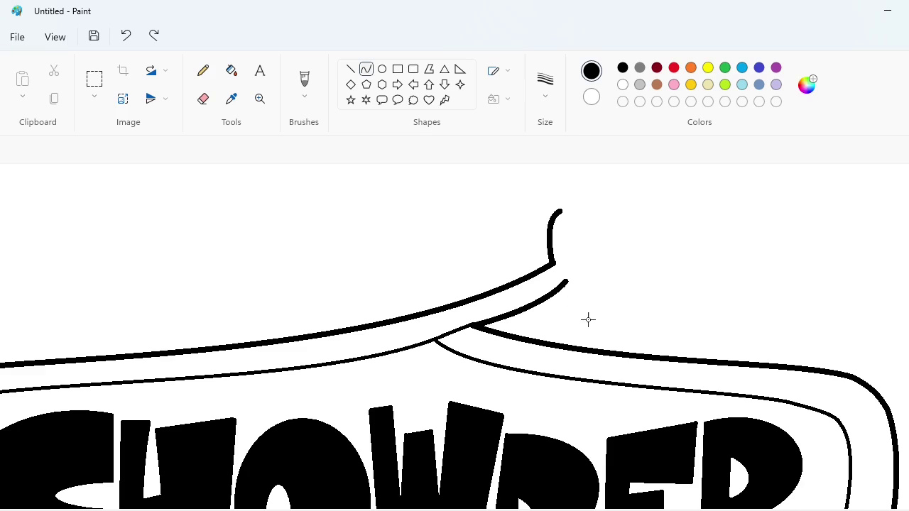
{"action": "key", "text": "ctrl+z"}
Erase a gap across both handle lines near their right ends and fill the cut-off ends with white.
{"action": "left_click_drag", "start_coordinate": [528, 267], "coordinate": [529, 321]}
{"action": "left_click", "coordinate": [232, 71]}
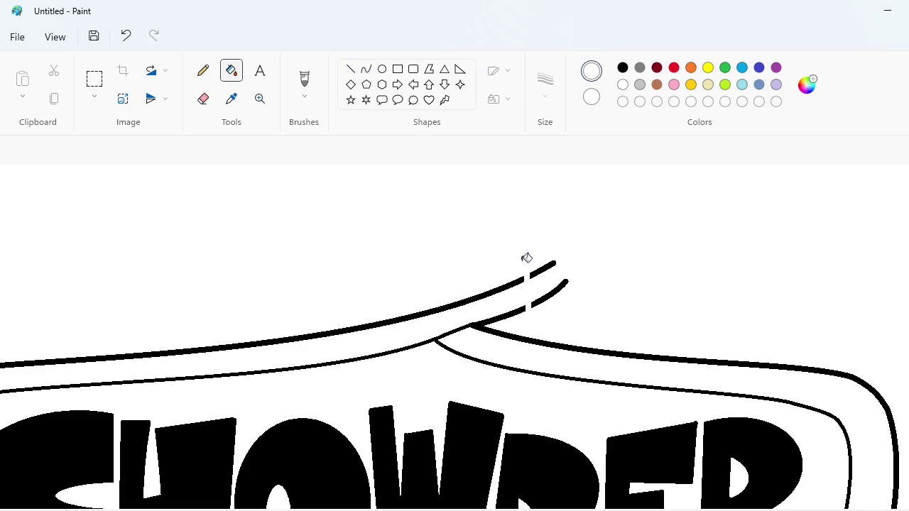
{"action": "left_click", "coordinate": [543, 270]}
{"action": "left_click", "coordinate": [557, 291]}
Draw a thick black curve rising from the upper handle line to begin the fork head.
{"action": "left_click", "coordinate": [366, 69]}
{"action": "left_click", "coordinate": [623, 67]}
{"action": "left_click_drag", "start_coordinate": [523, 279], "coordinate": [535, 221]}
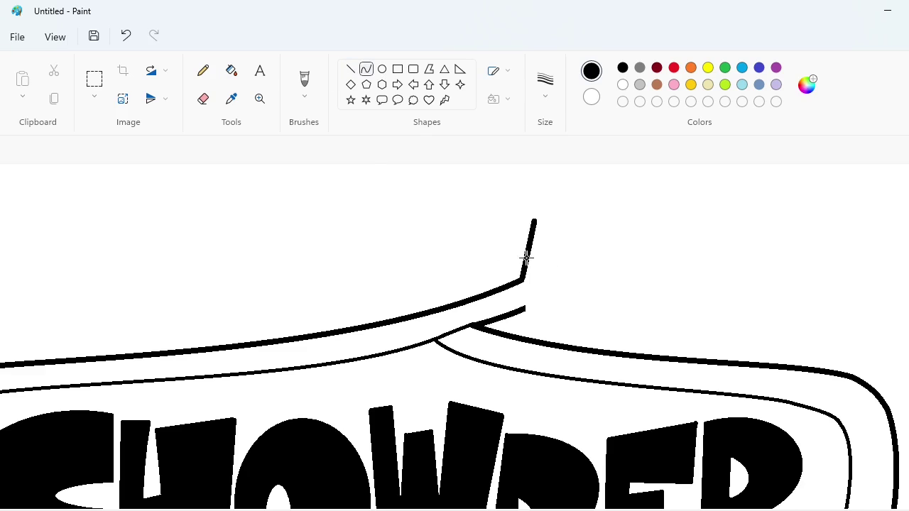
{"action": "left_click", "coordinate": [519, 256]}
{"action": "left_click", "coordinate": [522, 232]}
Draw a short curve descending from the lower handle line to form the fork head's lower shoulder, undoing the misplaced attempt.
{"action": "left_click_drag", "start_coordinate": [526, 308], "coordinate": [544, 337]}
{"action": "left_click", "coordinate": [535, 334]}
{"action": "left_click", "coordinate": [535, 333]}
{"action": "left_click", "coordinate": [619, 307]}
{"action": "key", "text": "ctrl+z"}
{"action": "left_click", "coordinate": [535, 337]}
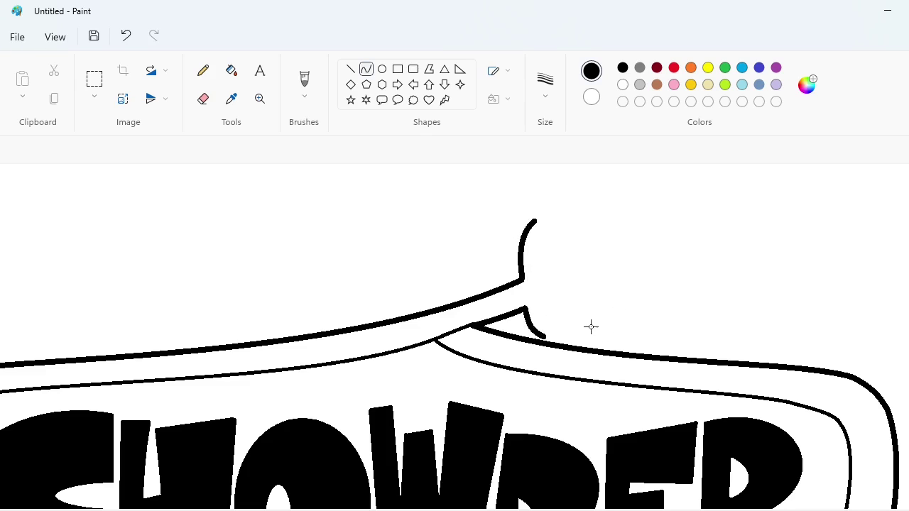
Draw the fork head's arched top edge and its rounded bottom edge sweeping right from the two shoulders.
{"action": "left_click_drag", "start_coordinate": [534, 222], "coordinate": [656, 213]}
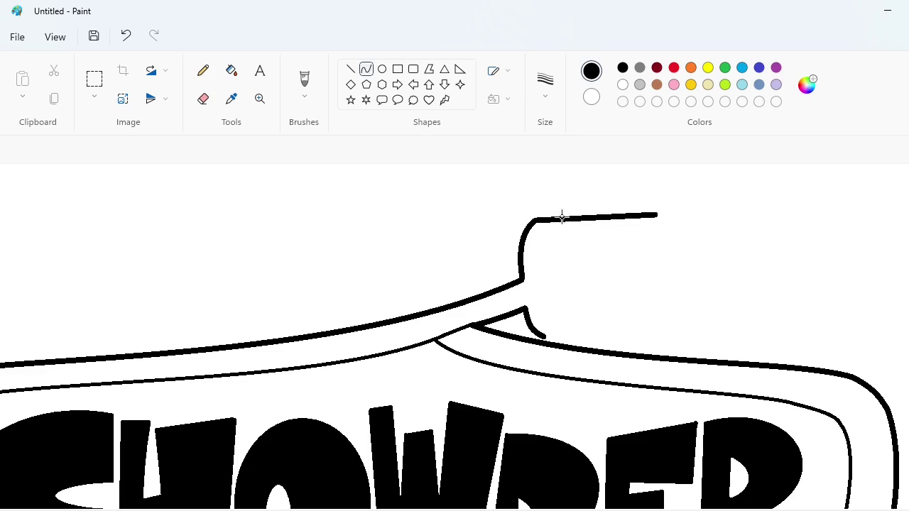
{"action": "left_click_drag", "start_coordinate": [560, 215], "coordinate": [597, 205]}
{"action": "left_click_drag", "start_coordinate": [545, 337], "coordinate": [661, 290]}
{"action": "mouse_move", "coordinate": [604, 317]}
{"action": "left_mouse_down"}
{"action": "mouse_move", "coordinate": [584, 345]}
{"action": "mouse_move", "coordinate": [657, 312]}
{"action": "left_mouse_up"}
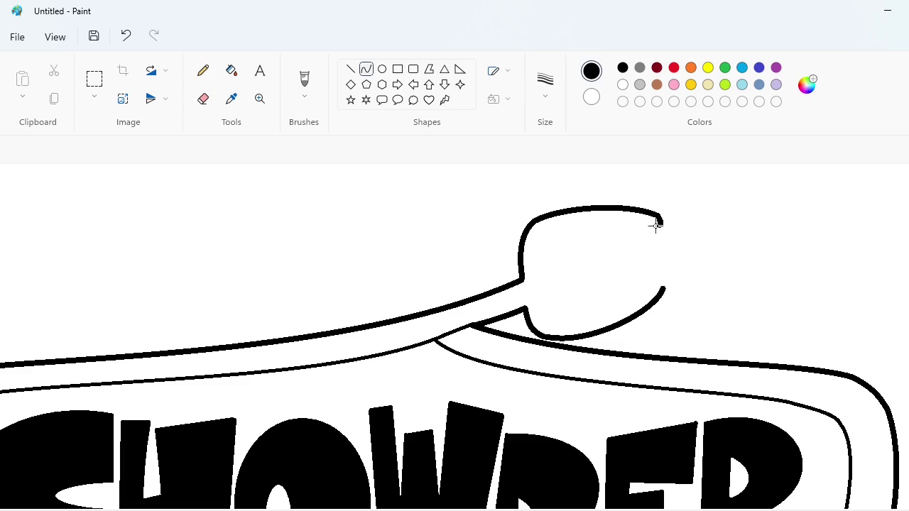
Draw the curved slots and rounded tips that divide the fork head into three tines.
{"action": "mouse_move", "coordinate": [657, 226]}
{"action": "left_mouse_down"}
{"action": "mouse_move", "coordinate": [557, 250]}
{"action": "mouse_move", "coordinate": [578, 246]}
{"action": "mouse_move", "coordinate": [558, 231]}
{"action": "mouse_move", "coordinate": [664, 245]}
{"action": "left_mouse_up"}
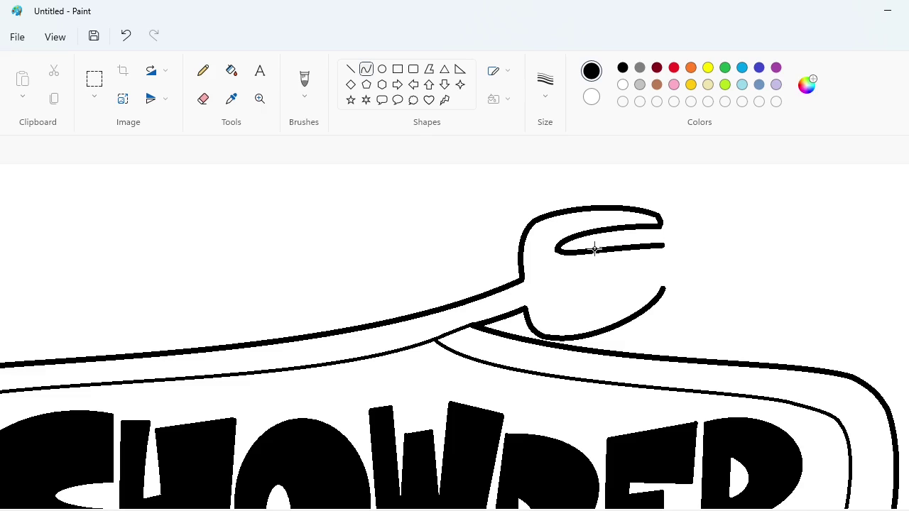
{"action": "mouse_move", "coordinate": [604, 247]}
{"action": "left_mouse_down"}
{"action": "mouse_move", "coordinate": [599, 241]}
{"action": "mouse_move", "coordinate": [664, 251]}
{"action": "mouse_move", "coordinate": [569, 288]}
{"action": "mouse_move", "coordinate": [627, 280]}
{"action": "left_mouse_up"}
{"action": "left_click", "coordinate": [569, 295]}
{"action": "mouse_move", "coordinate": [569, 296]}
{"action": "left_mouse_down"}
{"action": "mouse_move", "coordinate": [662, 278]}
{"action": "mouse_move", "coordinate": [628, 296]}
{"action": "mouse_move", "coordinate": [664, 281]}
{"action": "left_mouse_up"}
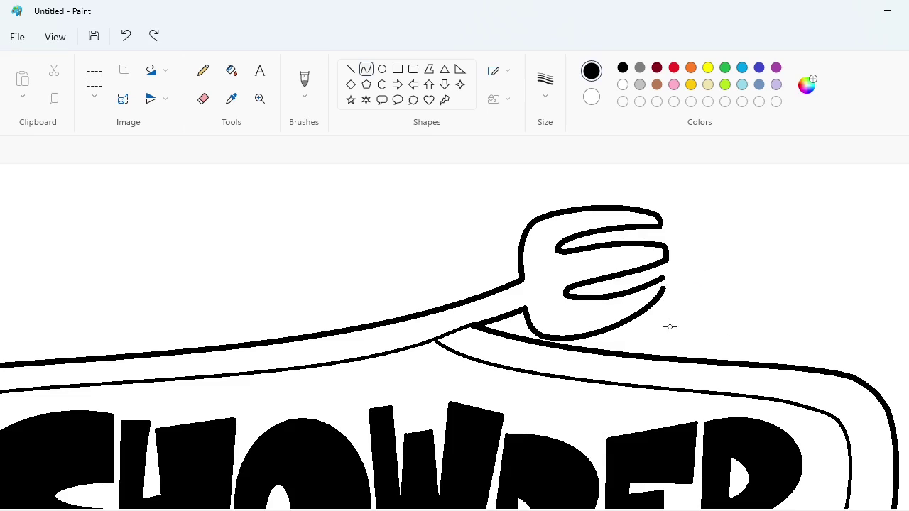
{"action": "left_click", "coordinate": [351, 69]}
{"action": "left_click", "coordinate": [623, 84]}
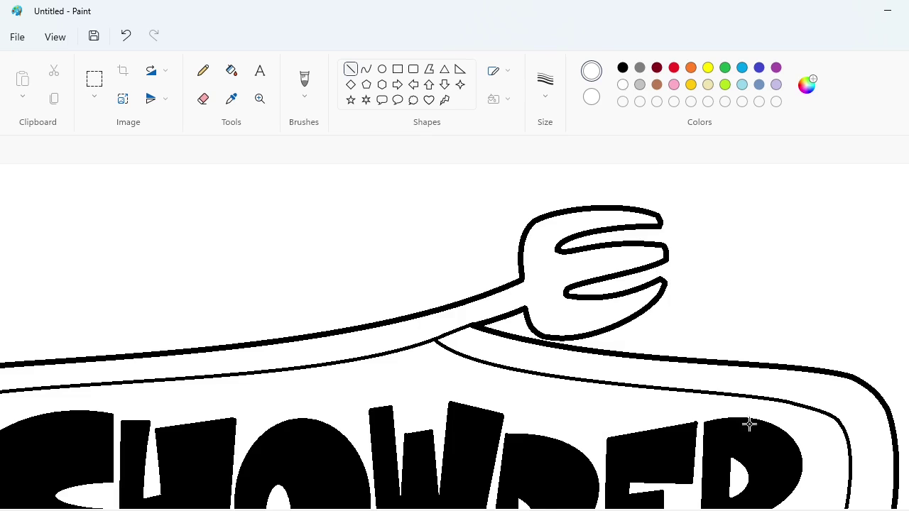
{"action": "left_click_drag", "start_coordinate": [715, 510], "coordinate": [586, 510]}
{"action": "scroll", "coordinate": [454, 327], "scroll_direction": "down", "scroll_amount": 1}
{"action": "scroll", "coordinate": [455, 326], "scroll_direction": "up", "scroll_amount": 1}
{"action": "left_click_drag", "start_coordinate": [490, 510], "coordinate": [692, 495]}
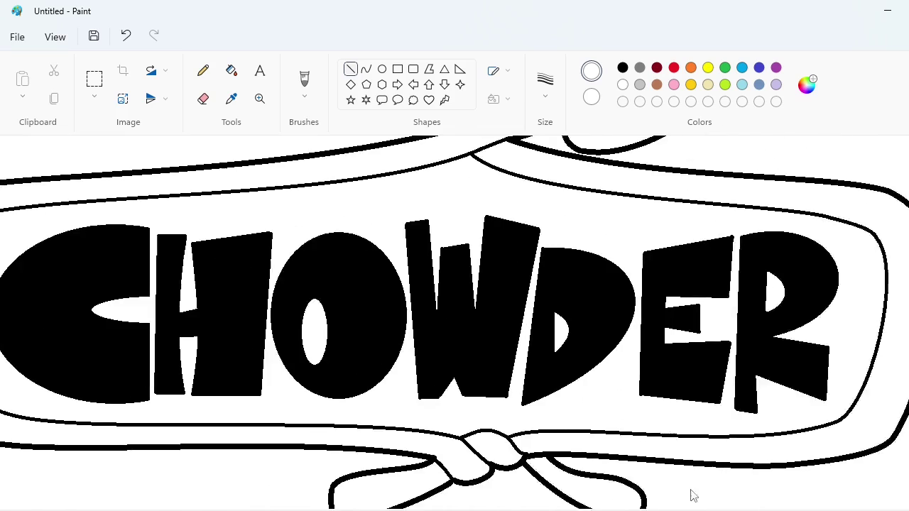
{"action": "scroll", "coordinate": [692, 495], "scroll_direction": "up", "scroll_amount": 3}
{"action": "left_click", "coordinate": [623, 68]}
{"action": "left_click", "coordinate": [366, 69]}
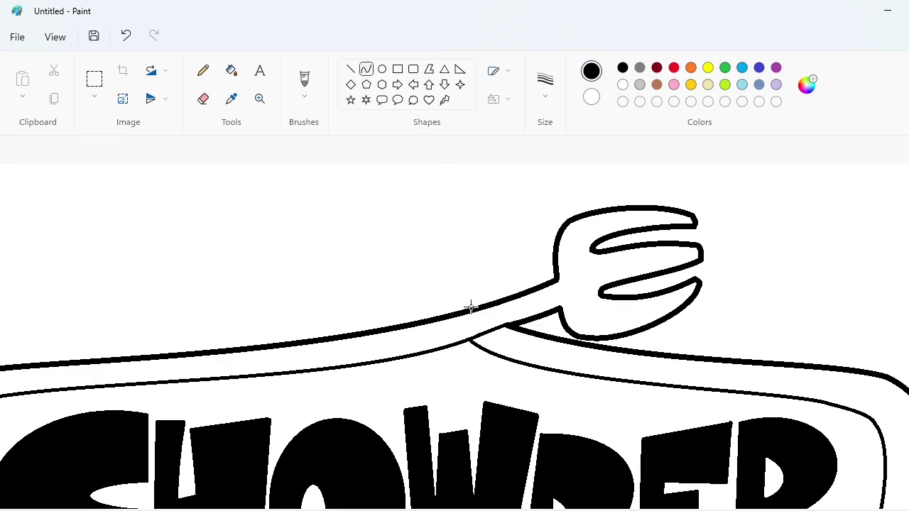
Draw a spoon crossing behind the fork handle with two short neck curves and a rounded bowl, redoing its upper arc.
{"action": "left_click_drag", "start_coordinate": [471, 308], "coordinate": [433, 282]}
{"action": "left_click_drag", "start_coordinate": [443, 313], "coordinate": [274, 253]}
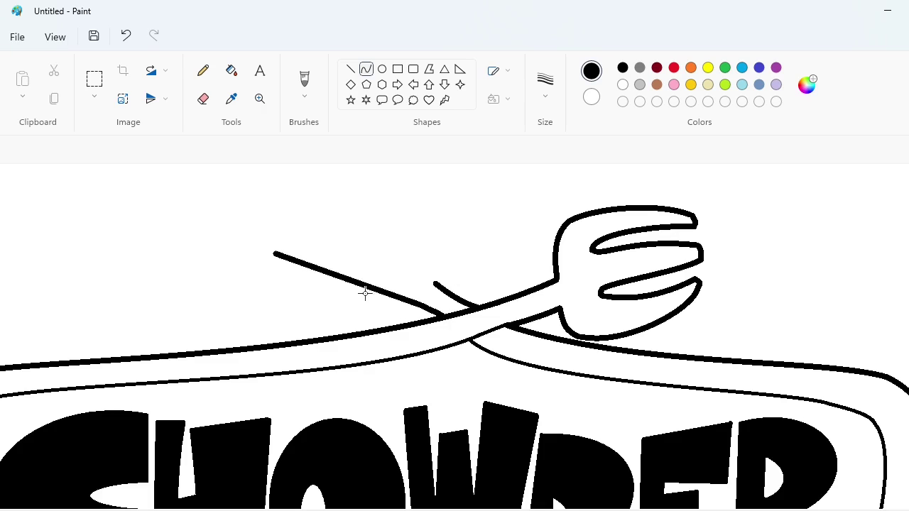
{"action": "left_click_drag", "start_coordinate": [365, 293], "coordinate": [291, 323]}
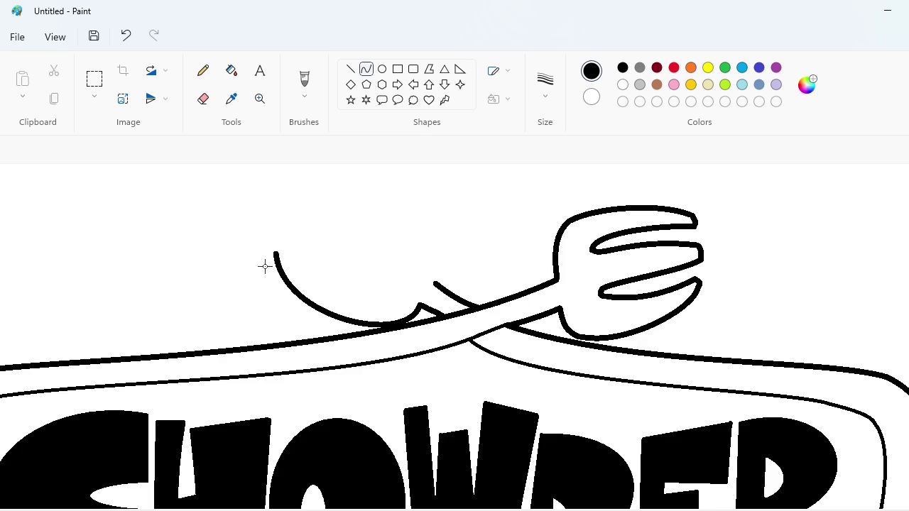
{"action": "left_click_drag", "start_coordinate": [275, 254], "coordinate": [344, 202]}
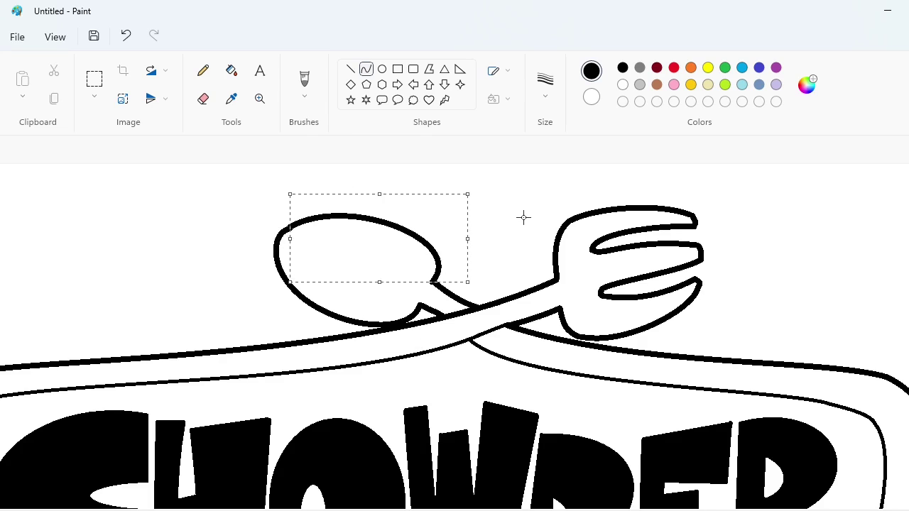
{"action": "key", "text": "ctrl+z"}
{"action": "left_click_drag", "start_coordinate": [276, 254], "coordinate": [463, 237]}
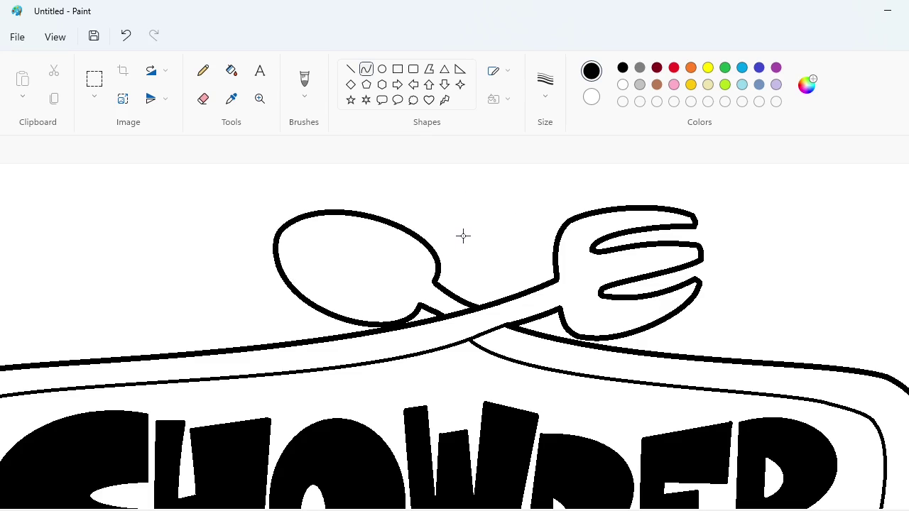
Copy the lettering and most of its frame, enable transparent selection, and undo the trial paste that overlaps the logo.
{"action": "left_click", "coordinate": [846, 510]}
{"action": "left_click", "coordinate": [94, 79]}
{"action": "left_click_drag", "start_coordinate": [161, 251], "coordinate": [627, 425]}
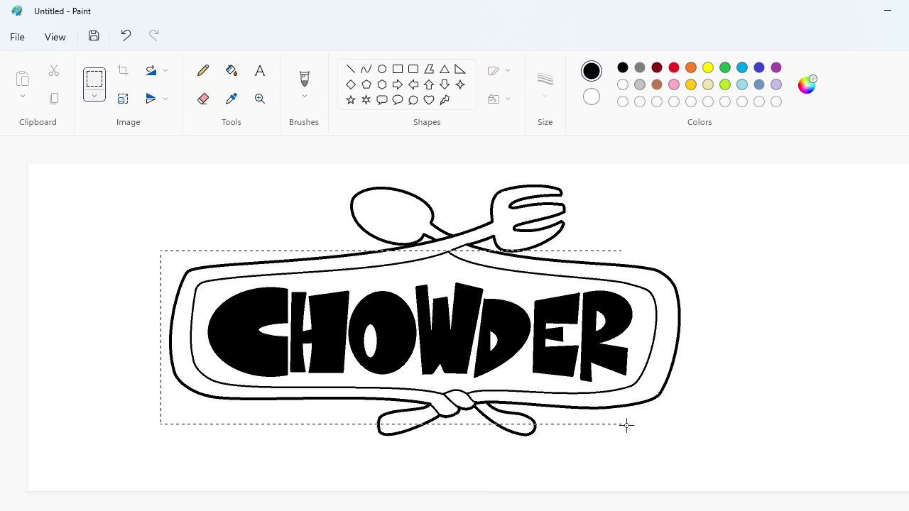
{"action": "key", "text": "ctrl+c"}
{"action": "key", "text": "ctrl+v"}
{"action": "left_click", "coordinate": [94, 95]}
{"action": "left_click", "coordinate": [142, 214]}
{"action": "left_click_drag", "start_coordinate": [220, 238], "coordinate": [635, 315]}
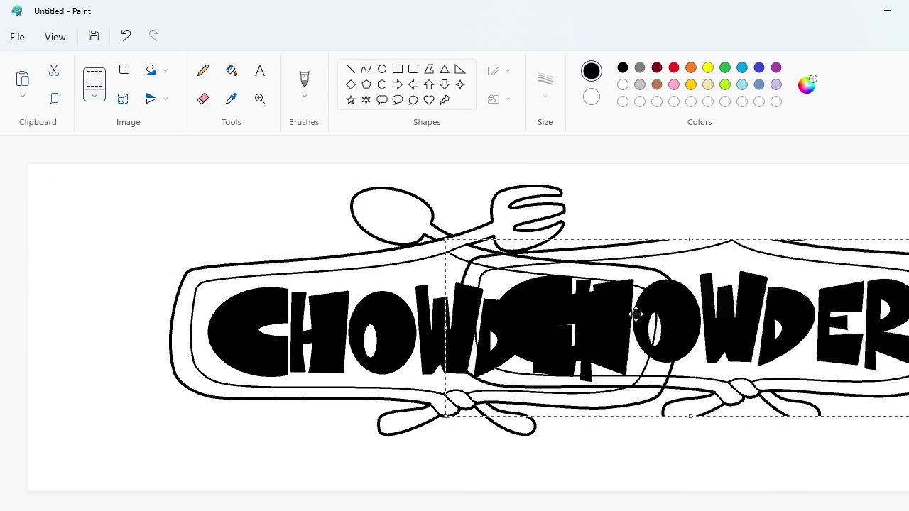
{"action": "key", "text": "ctrl+z"}
Extend the canvas downward and place a pasted copy of the lettering and frame in the empty space below the logo.
{"action": "scroll", "coordinate": [465, 455], "scroll_direction": "down", "scroll_amount": 1}
{"action": "left_click_drag", "start_coordinate": [252, 329], "coordinate": [277, 474]}
{"action": "key", "text": "ctrl+v"}
{"action": "left_click_drag", "start_coordinate": [172, 236], "coordinate": [260, 429]}
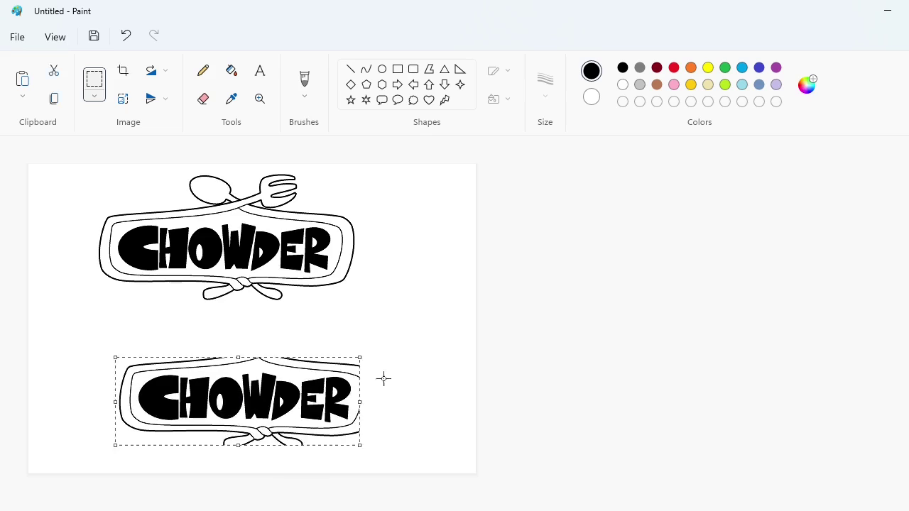
{"action": "left_click", "coordinate": [383, 379]}
Fill the copied frame and ribbon outlines with white so that only the black CHOWDER letters remain.
{"action": "scroll", "coordinate": [616, 434], "scroll_direction": "up", "scroll_amount": 2}
{"action": "left_click", "coordinate": [231, 70]}
{"action": "left_click", "coordinate": [623, 84]}
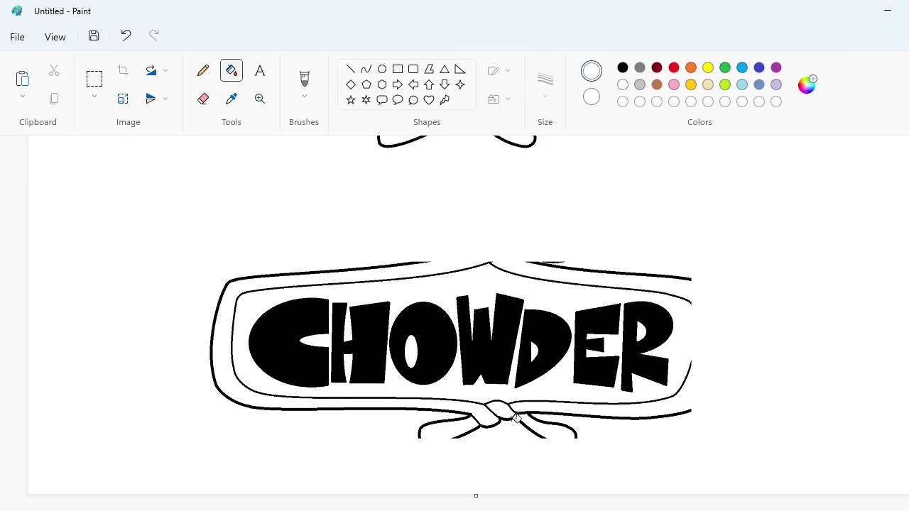
{"action": "left_click", "coordinate": [517, 412]}
{"action": "left_click", "coordinate": [601, 269]}
{"action": "left_click", "coordinate": [397, 70]}
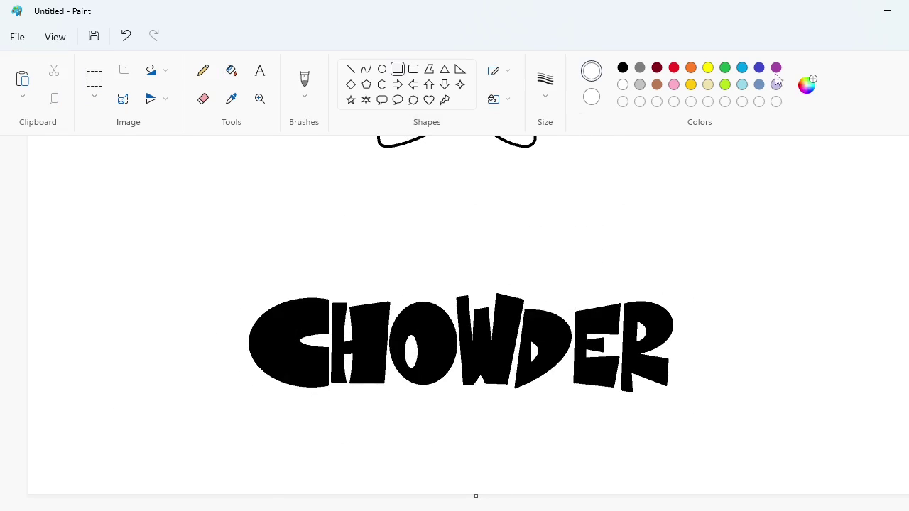
Fill all seven letters of the lower CHOWDER copy with purple.
{"action": "scroll", "coordinate": [130, 91], "scroll_direction": "up", "scroll_amount": 3}
{"action": "scroll", "coordinate": [589, 172], "scroll_direction": "down", "scroll_amount": 3}
{"action": "left_click", "coordinate": [232, 71]}
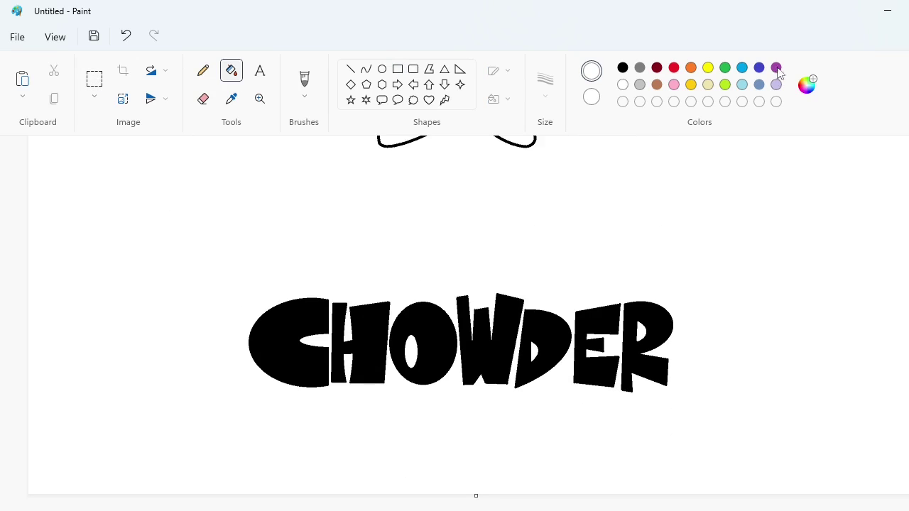
{"action": "left_click", "coordinate": [776, 67]}
{"action": "left_click", "coordinate": [284, 334]}
{"action": "left_click", "coordinate": [348, 362]}
{"action": "left_click", "coordinate": [435, 334]}
{"action": "left_click", "coordinate": [491, 341]}
{"action": "left_click", "coordinate": [557, 334]}
{"action": "left_click", "coordinate": [582, 349]}
{"action": "left_click", "coordinate": [632, 348]}
Select the purple CHOWDER lettering and paste a copy of it over the original logo.
{"action": "left_click", "coordinate": [94, 79]}
{"action": "left_click_drag", "start_coordinate": [110, 205], "coordinate": [833, 481]}
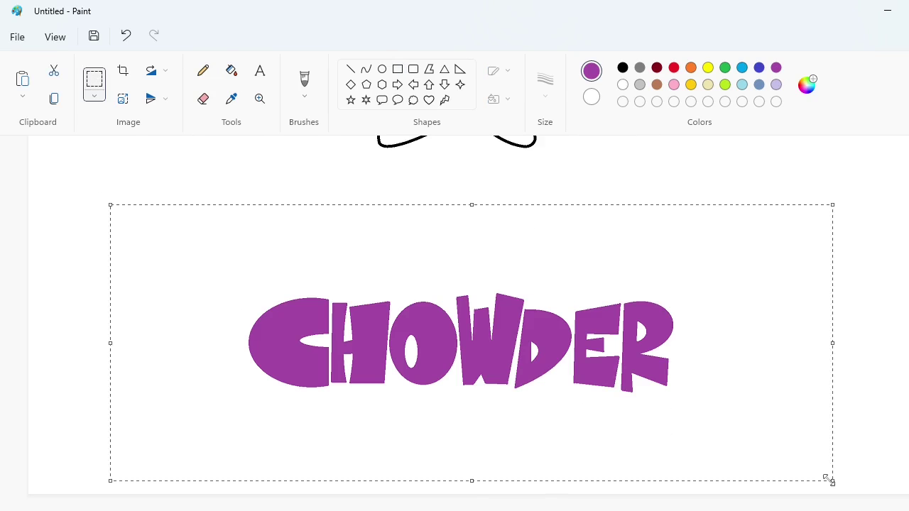
{"action": "key", "text": "ctrl+x"}
{"action": "scroll", "coordinate": [906, 372], "scroll_direction": "up", "scroll_amount": 3}
{"action": "key", "text": "ctrl+v"}
Nudge the pasted purple lettering slightly up and left of the black letters so they form a drop shadow.
{"action": "key", "text": "Down"}
{"action": "key", "text": "Down"}
{"action": "key", "text": "Down"}
{"action": "key", "text": "Down"}
{"action": "key", "text": "Down"}
{"action": "key", "text": "Down"}
{"action": "key", "text": "Down"}
{"action": "key", "text": "Down"}
{"action": "key", "text": "Right"}
{"action": "key", "text": "Right"}
{"action": "key", "text": "Right"}
{"action": "key", "text": "Right"}
{"action": "key", "text": "Right"}
{"action": "key", "text": "Right"}
{"action": "key", "text": "Right"}
{"action": "key", "text": "Right"}
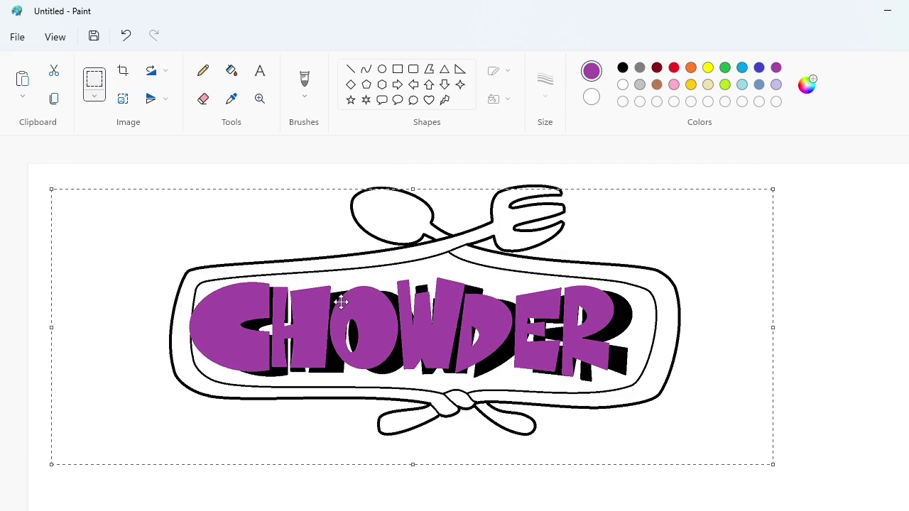
{"action": "key", "text": "Up"}
{"action": "key", "text": "Up"}
{"action": "key", "text": "Up"}
{"action": "key", "text": "Up"}
{"action": "key", "text": "Right"}
{"action": "key", "text": "Right"}
{"action": "key", "text": "Right"}
{"action": "key", "text": "Right"}
{"action": "key", "text": "Right"}
{"action": "key", "text": "Right"}
{"action": "key", "text": "Down"}
{"action": "key", "text": "Down"}
{"action": "key", "text": "Down"}
{"action": "key", "text": "Right"}
{"action": "key", "text": "Right"}
{"action": "key", "text": "Right"}
{"action": "key", "text": "Right"}
{"action": "key", "text": "Right"}
{"action": "key", "text": "Right"}
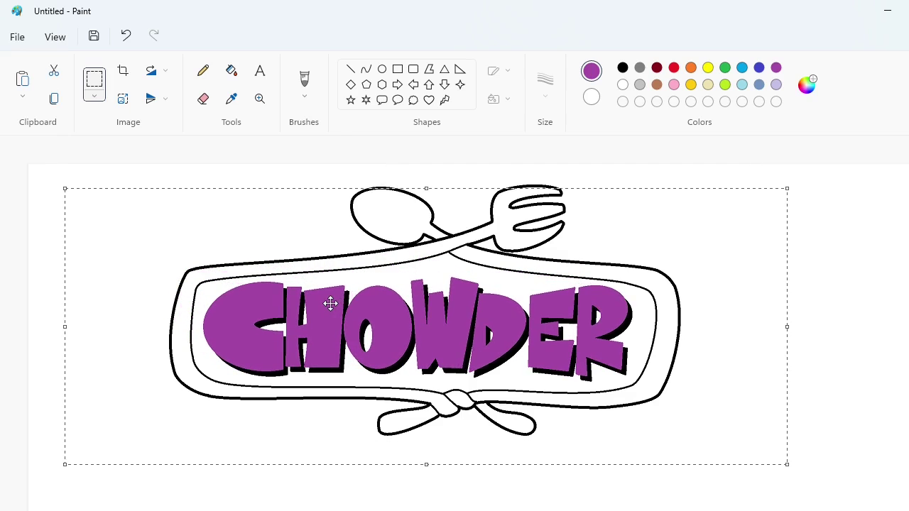
{"action": "left_click", "coordinate": [3, 233]}
Erase the leftover purple CHOWDER lettering below the logo by filling its letters with white.
{"action": "scroll", "coordinate": [134, 308], "scroll_direction": "down", "scroll_amount": 4}
{"action": "left_click", "coordinate": [231, 70]}
{"action": "left_click", "coordinate": [623, 85]}
{"action": "left_click", "coordinate": [284, 355]}
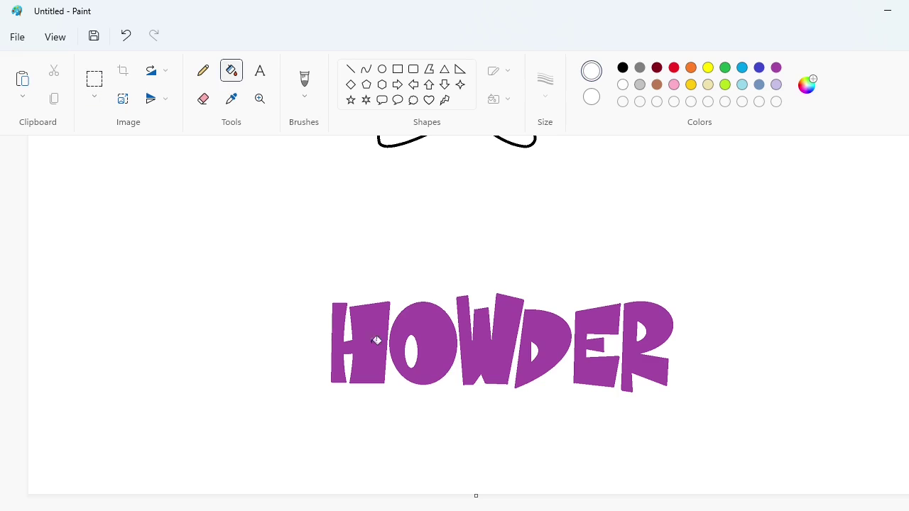
{"action": "left_click", "coordinate": [375, 341]}
{"action": "left_click", "coordinate": [437, 344]}
{"action": "left_click", "coordinate": [474, 349]}
{"action": "left_click", "coordinate": [553, 346]}
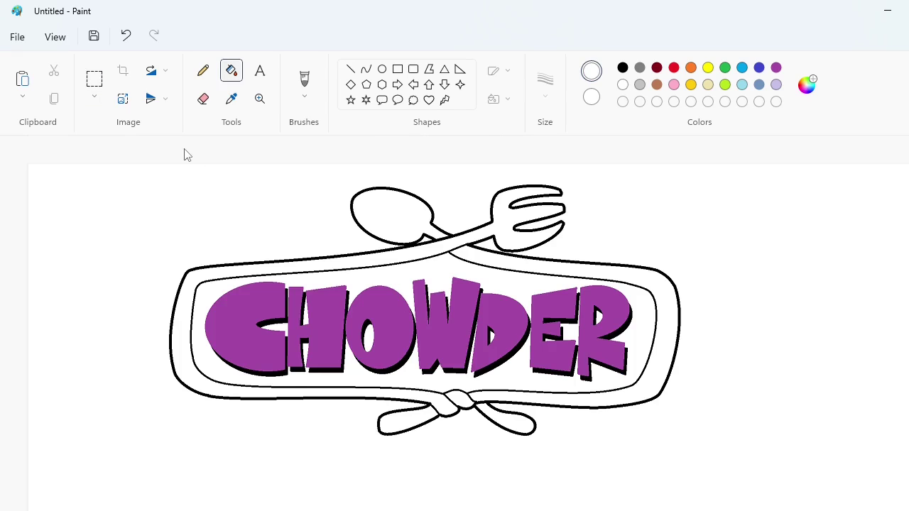
Draw a short black curved accent line inside each of the two ribbon loops below the knot.
{"action": "scroll", "coordinate": [420, 486], "scroll_direction": "up", "scroll_amount": 1}
{"action": "left_click_drag", "start_coordinate": [421, 509], "coordinate": [604, 495]}
{"action": "left_click", "coordinate": [366, 69]}
{"action": "left_click", "coordinate": [545, 94]}
{"action": "left_click", "coordinate": [547, 153]}
{"action": "left_click", "coordinate": [623, 68]}
{"action": "left_click_drag", "start_coordinate": [358, 308], "coordinate": [413, 308]}
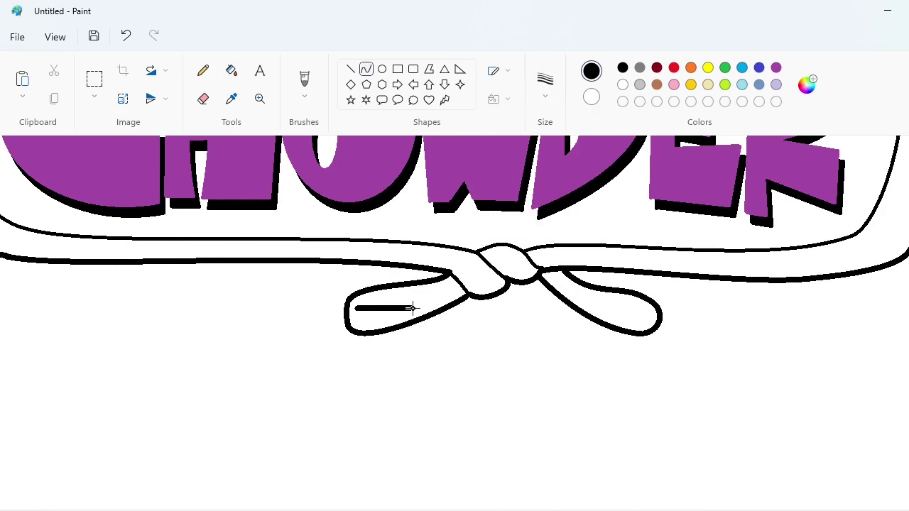
{"action": "double_click", "coordinate": [380, 321]}
{"action": "left_click", "coordinate": [451, 346]}
{"action": "left_click_drag", "start_coordinate": [605, 307], "coordinate": [639, 316]}
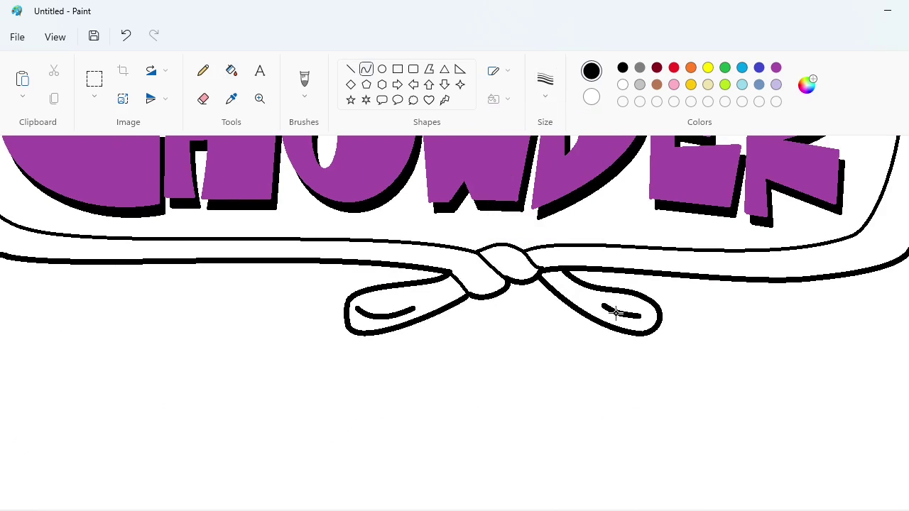
{"action": "double_click", "coordinate": [618, 317]}
{"action": "left_click", "coordinate": [721, 371]}
Draw curved accent lines inside the frame border's two lower corners, with a short dash beside the lower-left one.
{"action": "left_click_drag", "start_coordinate": [836, 265], "coordinate": [908, 224]}
{"action": "left_click", "coordinate": [887, 253]}
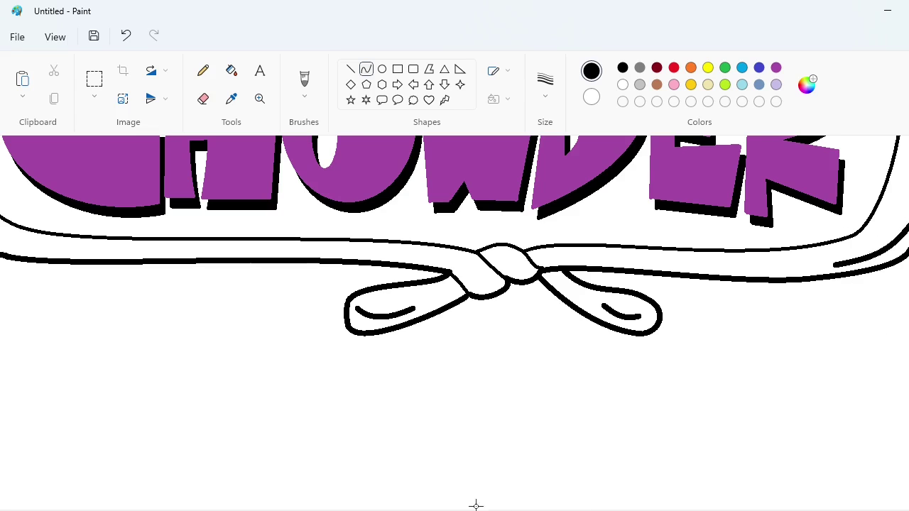
{"action": "left_click_drag", "start_coordinate": [476, 510], "coordinate": [326, 510]}
{"action": "mouse_move", "coordinate": [290, 235]}
{"action": "left_mouse_down"}
{"action": "mouse_move", "coordinate": [257, 204]}
{"action": "mouse_move", "coordinate": [296, 236]}
{"action": "left_mouse_up"}
{"action": "double_click", "coordinate": [271, 227]}
{"action": "left_click", "coordinate": [312, 296]}
{"action": "key", "text": "ctrl+z"}
{"action": "left_click_drag", "start_coordinate": [274, 218], "coordinate": [319, 243]}
{"action": "left_click", "coordinate": [309, 240]}
{"action": "left_click", "coordinate": [351, 69]}
{"action": "left_click", "coordinate": [419, 391]}
Draw a curved accent line and a short dash inside the frame border's upper-left corner.
{"action": "scroll", "coordinate": [418, 391], "scroll_direction": "up", "scroll_amount": 2}
{"action": "left_click", "coordinate": [366, 69]}
{"action": "scroll", "coordinate": [277, 287], "scroll_direction": "down", "scroll_amount": 1}
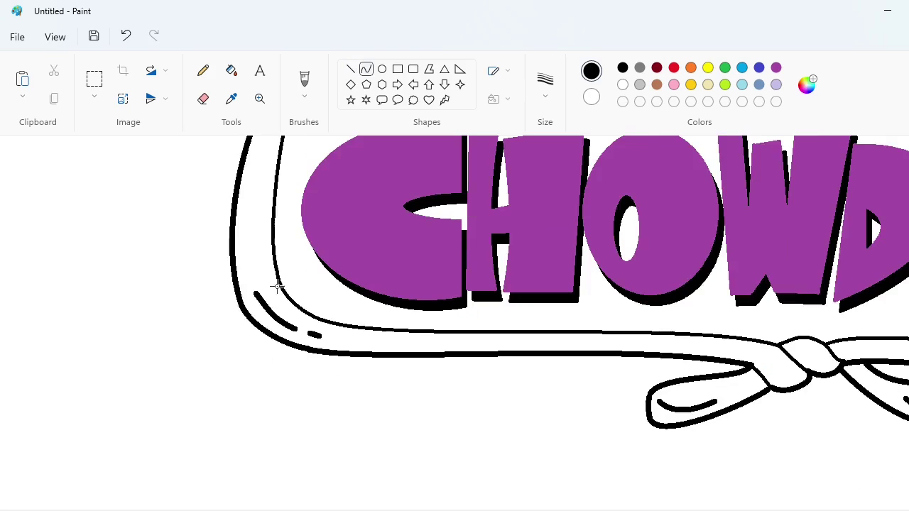
{"action": "scroll", "coordinate": [277, 286], "scroll_direction": "up", "scroll_amount": 1}
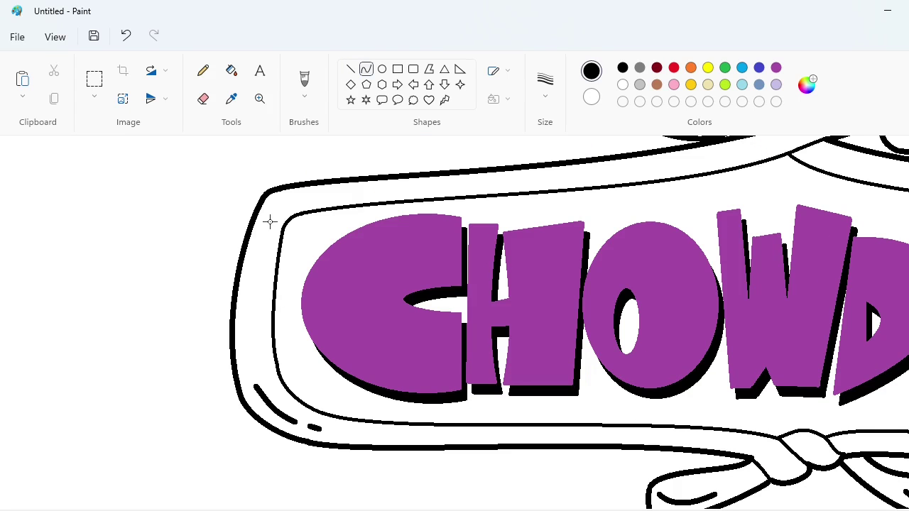
{"action": "left_click_drag", "start_coordinate": [270, 222], "coordinate": [298, 202]}
{"action": "left_click", "coordinate": [351, 69]}
{"action": "scroll", "coordinate": [323, 198], "scroll_direction": "up", "scroll_amount": 1}
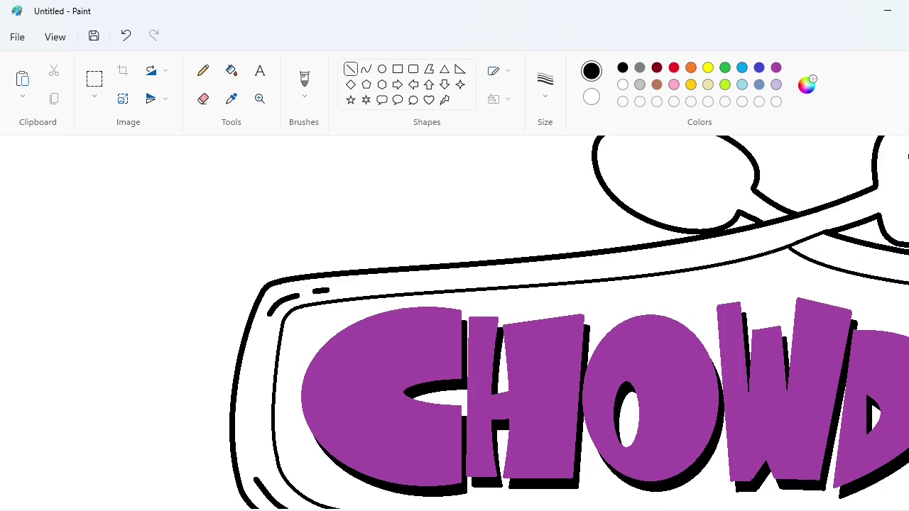
Draw a curved accent line inside the spoon bowl and a short dash in the frame border's upper-right corner.
{"action": "scroll", "coordinate": [323, 197], "scroll_direction": "right", "scroll_amount": 2}
{"action": "left_click", "coordinate": [366, 69]}
{"action": "scroll", "coordinate": [476, 239], "scroll_direction": "up", "scroll_amount": 1}
{"action": "left_click_drag", "start_coordinate": [405, 253], "coordinate": [512, 300]}
{"action": "left_click", "coordinate": [428, 287]}
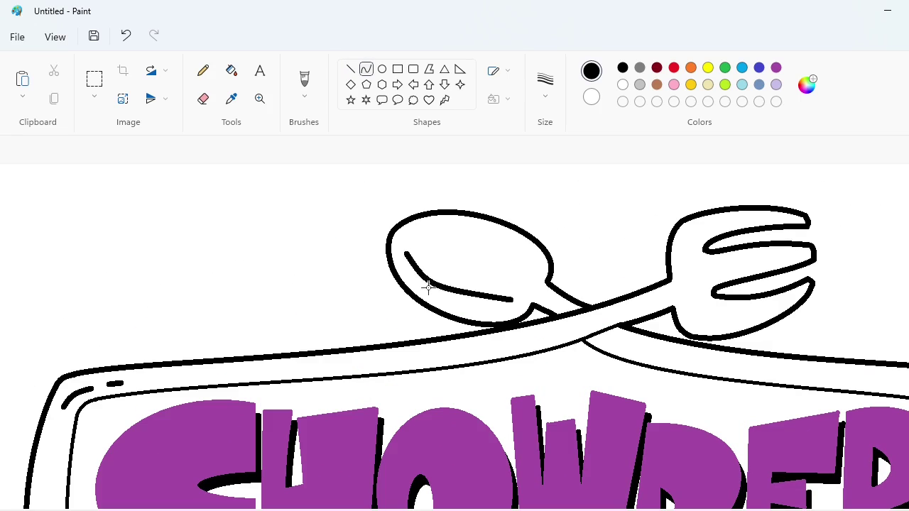
{"action": "left_click", "coordinate": [468, 318]}
{"action": "left_click", "coordinate": [176, 245]}
{"action": "left_click", "coordinate": [351, 69]}
{"action": "scroll", "coordinate": [699, 415], "scroll_direction": "right", "scroll_amount": 3}
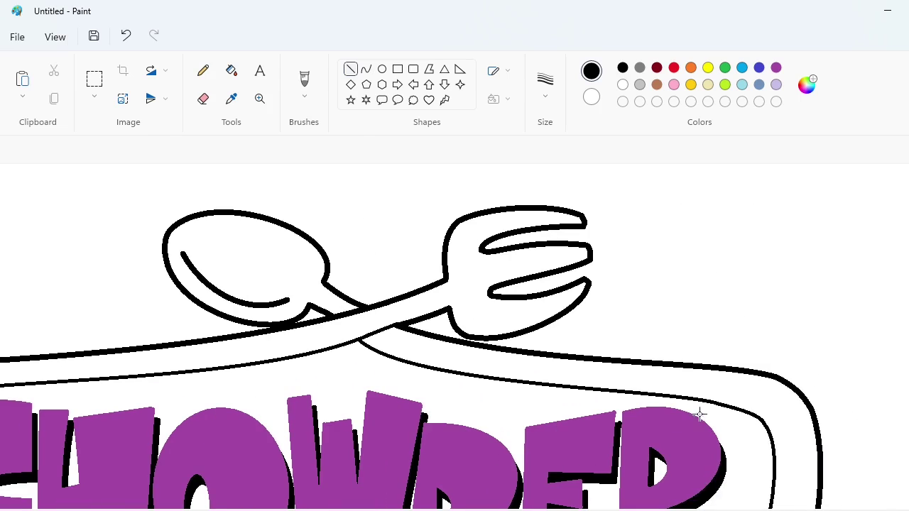
Taper the ends of the black accent lines on the spoon, frame corners and ribbon loops with white straight lines.
{"action": "left_click", "coordinate": [623, 84]}
{"action": "left_click", "coordinate": [545, 79]}
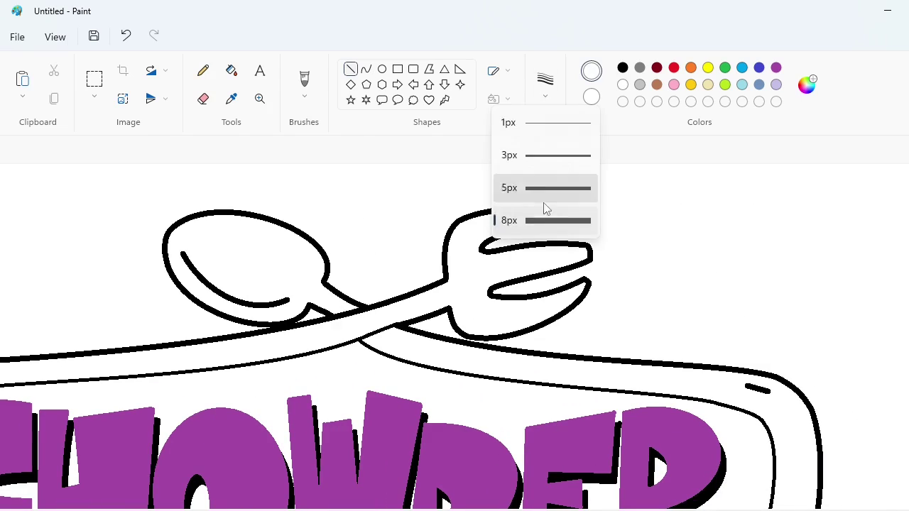
{"action": "left_click", "coordinate": [544, 202]}
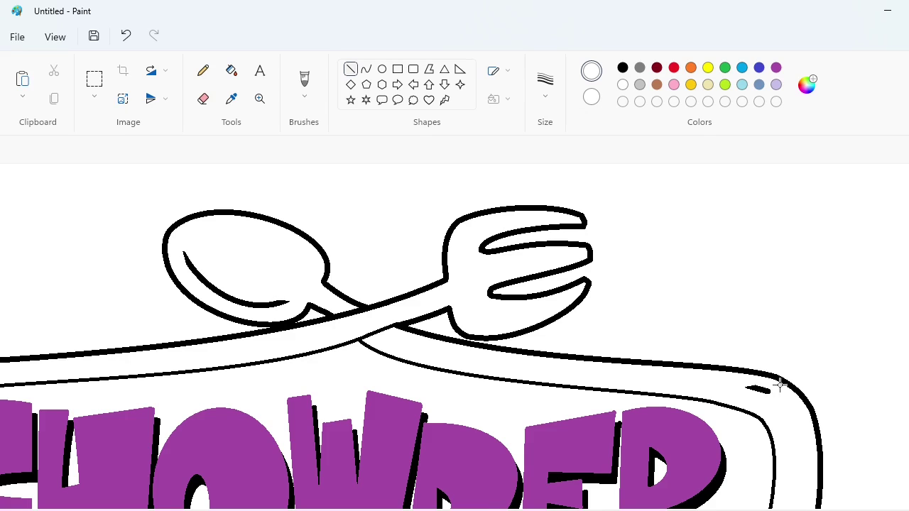
{"action": "scroll", "coordinate": [784, 409], "scroll_direction": "down", "scroll_amount": 3}
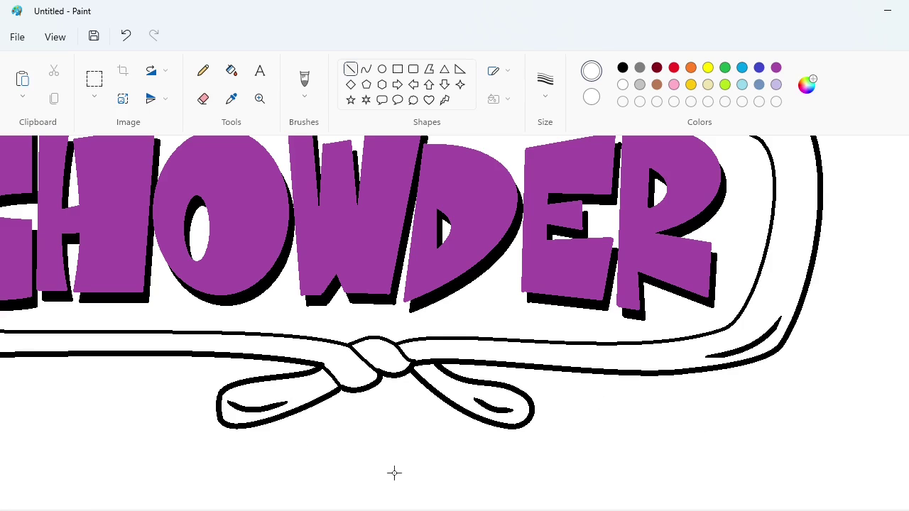
{"action": "scroll", "coordinate": [183, 305], "scroll_direction": "left", "scroll_amount": 5}
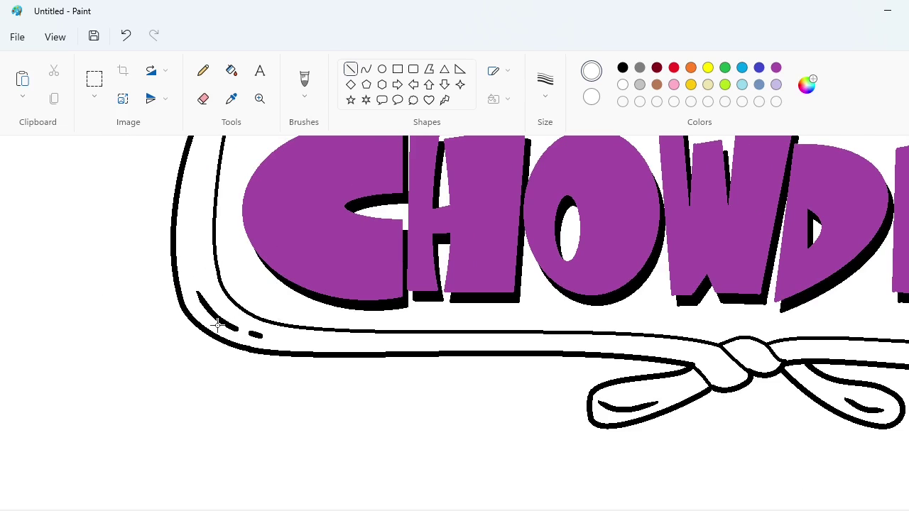
{"action": "scroll", "coordinate": [297, 388], "scroll_direction": "down", "scroll_amount": 3, "text": "ctrl"}
{"action": "scroll", "coordinate": [516, 482], "scroll_direction": "up", "scroll_amount": 3, "text": "ctrl"}
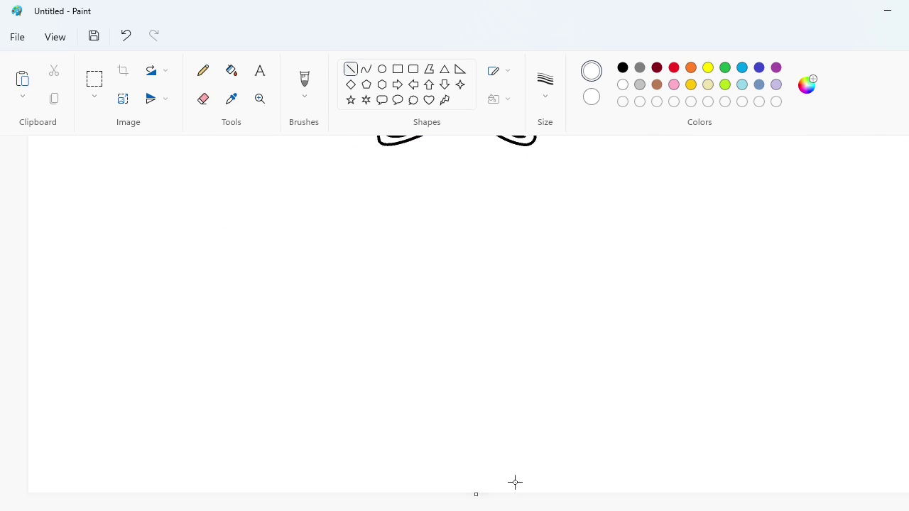
Shorten the canvas so that it ends just below the logo's ribbon.
{"action": "scroll", "coordinate": [485, 490], "scroll_direction": "up", "scroll_amount": 3}
{"action": "mouse_move", "coordinate": [473, 498]}
{"action": "left_mouse_down"}
{"action": "mouse_move", "coordinate": [476, 478]}
{"action": "mouse_move", "coordinate": [476, 493]}
{"action": "left_mouse_up"}
{"action": "scroll", "coordinate": [897, 478], "scroll_direction": "up", "scroll_amount": 1}
Copy the whole logo, clear the original with a white rectangle, and paste the logo slightly lower and further right.
{"action": "left_click", "coordinate": [95, 80]}
{"action": "left_click_drag", "start_coordinate": [93, 172], "coordinate": [797, 466]}
{"action": "key", "text": "ctrl+c"}
{"action": "key", "text": "Escape"}
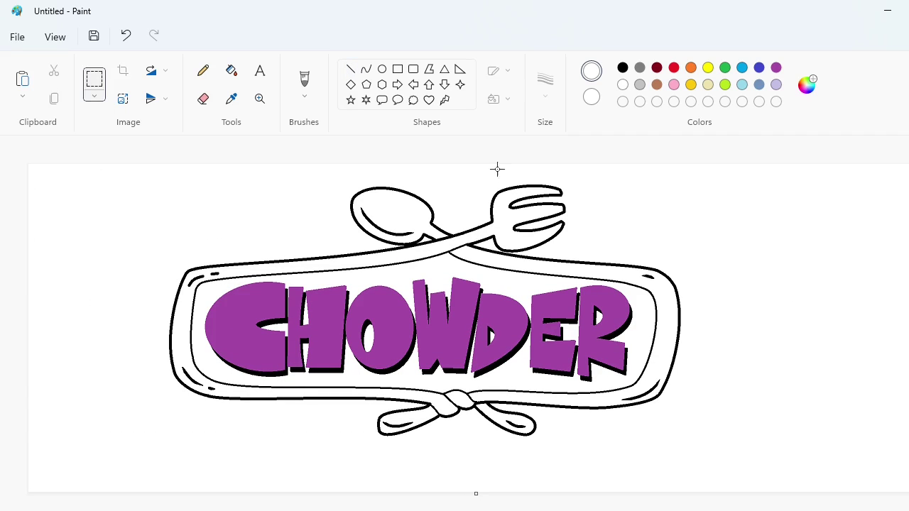
{"action": "left_click", "coordinate": [398, 69]}
{"action": "left_click_drag", "start_coordinate": [121, 175], "coordinate": [719, 459]}
{"action": "key", "text": "ctrl+v"}
{"action": "left_click_drag", "start_coordinate": [349, 323], "coordinate": [425, 349]}
{"action": "left_click", "coordinate": [835, 390]}
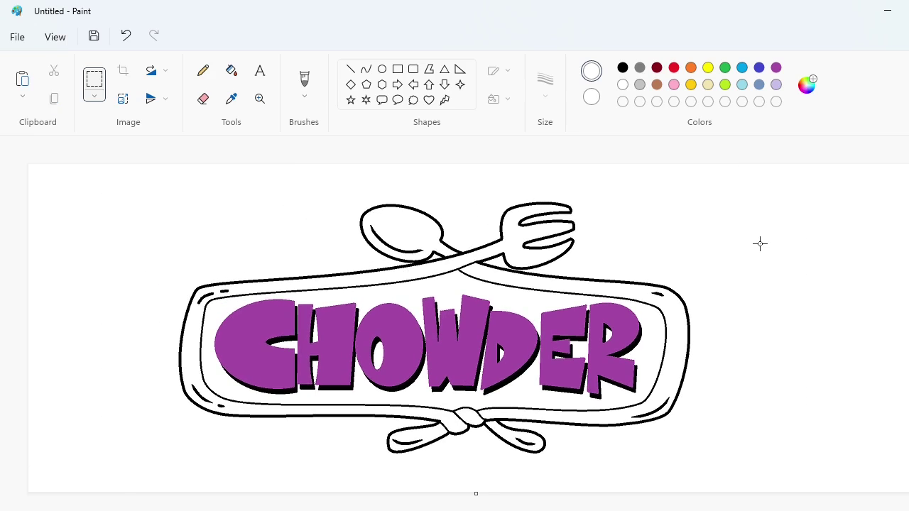
Define a custom violet with RGB 104, 67, 232 based on indigo, plus a very dark purple version of it.
{"action": "left_click", "coordinate": [759, 67]}
{"action": "left_click", "coordinate": [807, 84]}
{"action": "left_click", "coordinate": [535, 136]}
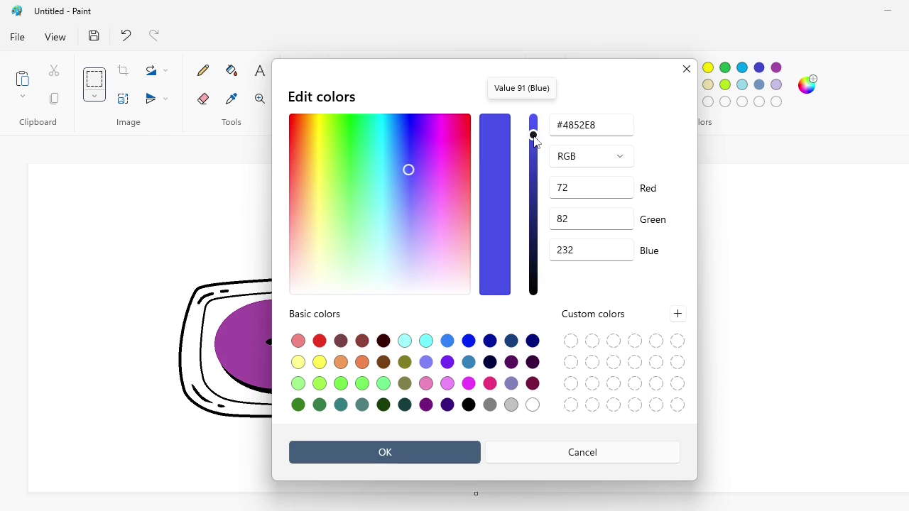
{"action": "left_click_drag", "start_coordinate": [409, 171], "coordinate": [417, 167]}
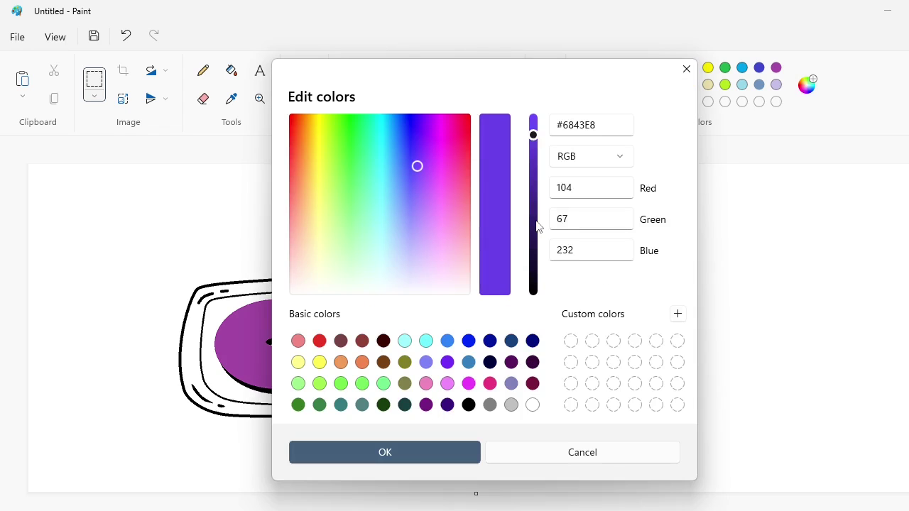
{"action": "left_click", "coordinate": [534, 240]}
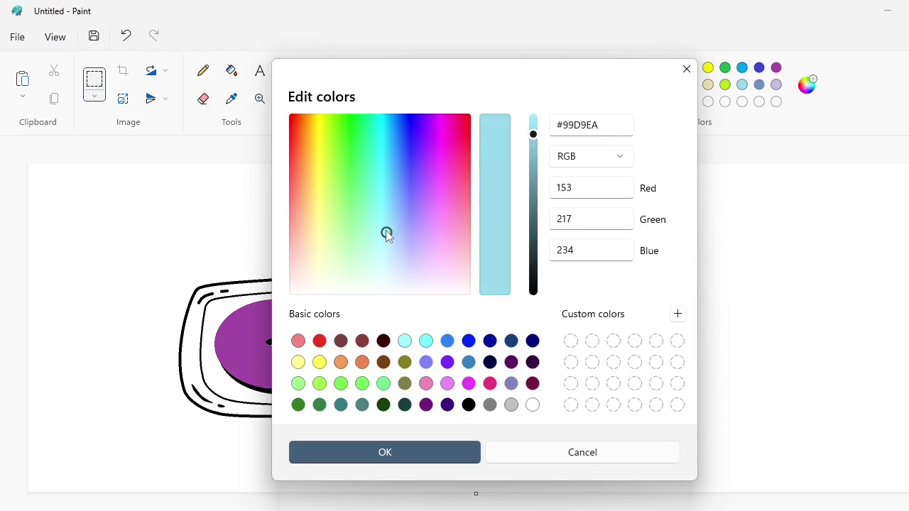
Define a custom light blue by shifting the turquoise shade, plus a darker slate version of it.
{"action": "left_click_drag", "start_coordinate": [386, 232], "coordinate": [392, 230]}
{"action": "left_click", "coordinate": [386, 454]}
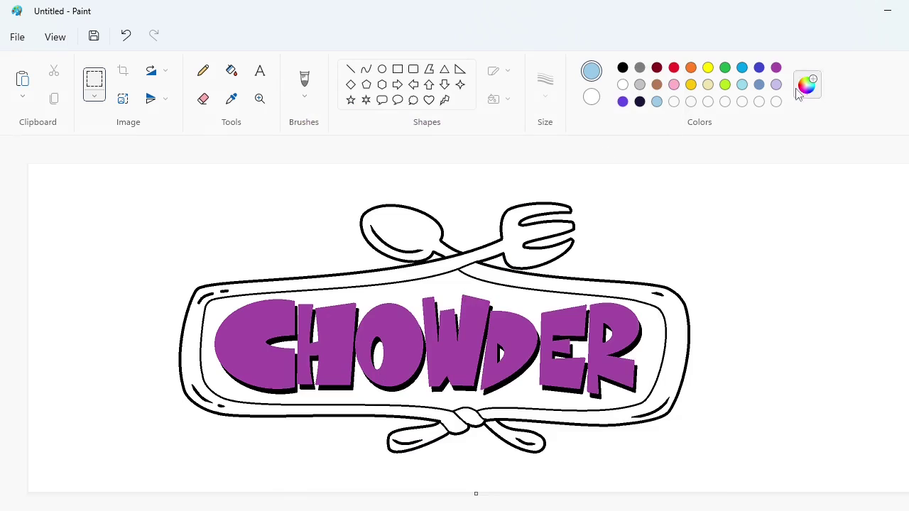
{"action": "left_click", "coordinate": [807, 87]}
{"action": "left_click", "coordinate": [534, 195]}
{"action": "left_click", "coordinate": [382, 454]}
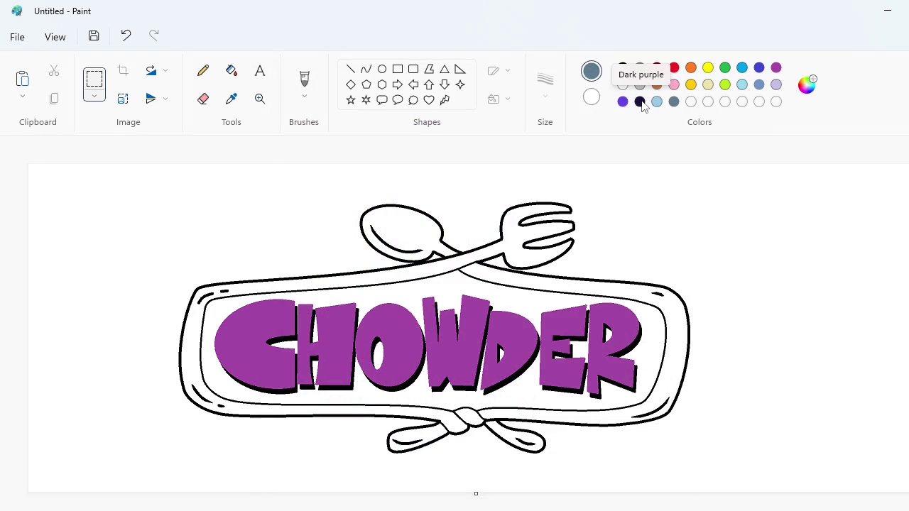
Fill the shadows of the letters C and H with the custom very dark purple.
{"action": "left_click", "coordinate": [640, 102]}
{"action": "left_click", "coordinate": [908, 510]}
{"action": "left_click_drag", "start_coordinate": [474, 510], "coordinate": [513, 510]}
{"action": "scroll", "coordinate": [513, 510], "scroll_direction": "up", "scroll_amount": 2}
{"action": "left_click", "coordinate": [231, 71]}
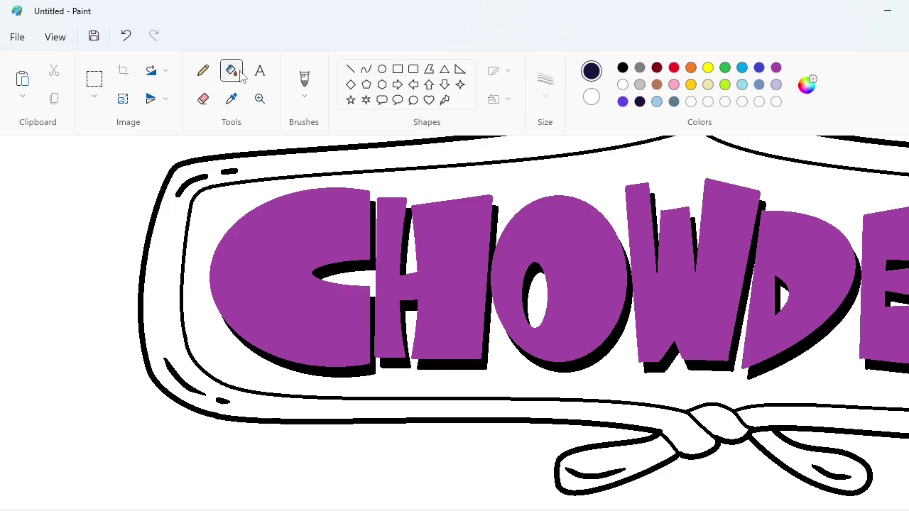
{"action": "left_click", "coordinate": [364, 275]}
{"action": "left_click", "coordinate": [366, 369]}
{"action": "left_click", "coordinate": [408, 248]}
{"action": "left_click", "coordinate": [408, 307]}
{"action": "left_click", "coordinate": [492, 307]}
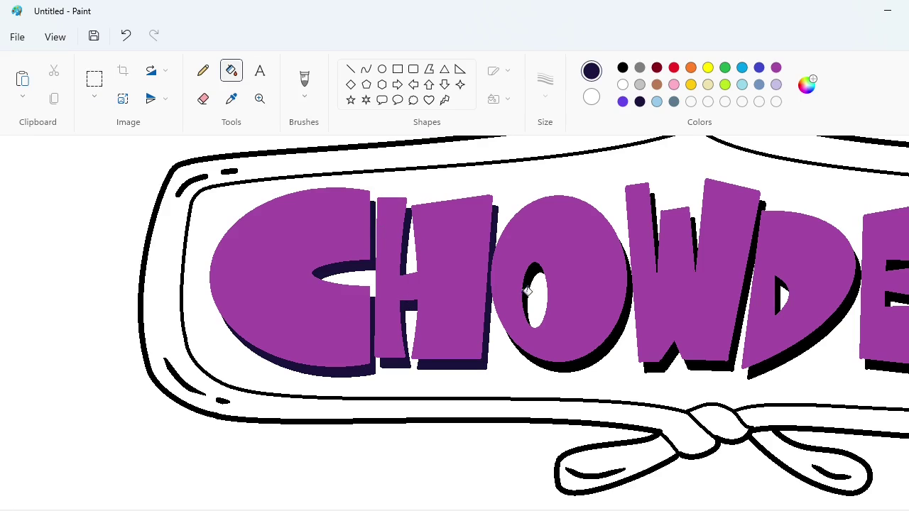
Fill the shadows of the letters O and W with the same very dark purple.
{"action": "left_click", "coordinate": [527, 292]}
{"action": "left_click", "coordinate": [633, 277]}
{"action": "left_click", "coordinate": [654, 213]}
{"action": "left_click", "coordinate": [693, 226]}
{"action": "left_click", "coordinate": [670, 351]}
{"action": "left_click", "coordinate": [702, 366]}
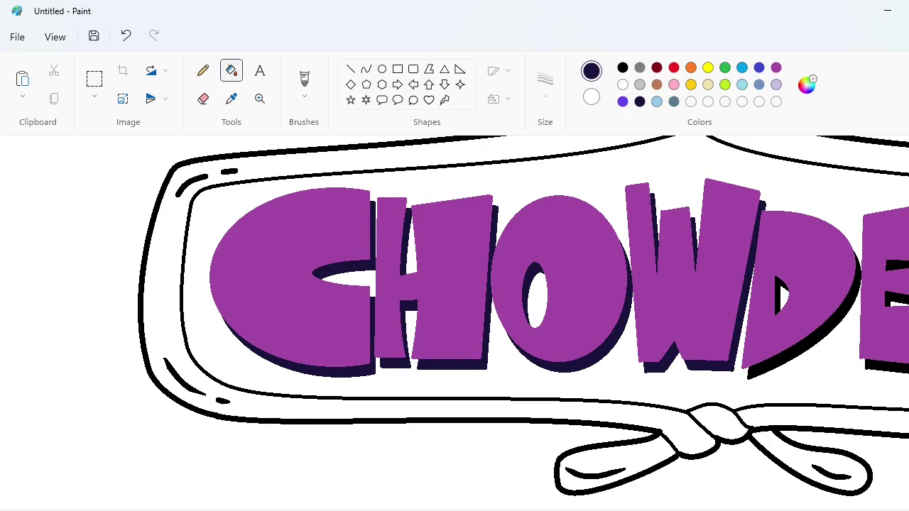
Fill the shadows of the letters D, E and R with the very dark purple.
{"action": "left_click_drag", "start_coordinate": [561, 510], "coordinate": [675, 510]}
{"action": "left_click", "coordinate": [513, 299]}
{"action": "left_click", "coordinate": [552, 330]}
{"action": "left_click", "coordinate": [648, 365]}
{"action": "left_click", "coordinate": [654, 299]}
{"action": "left_click", "coordinate": [676, 265]}
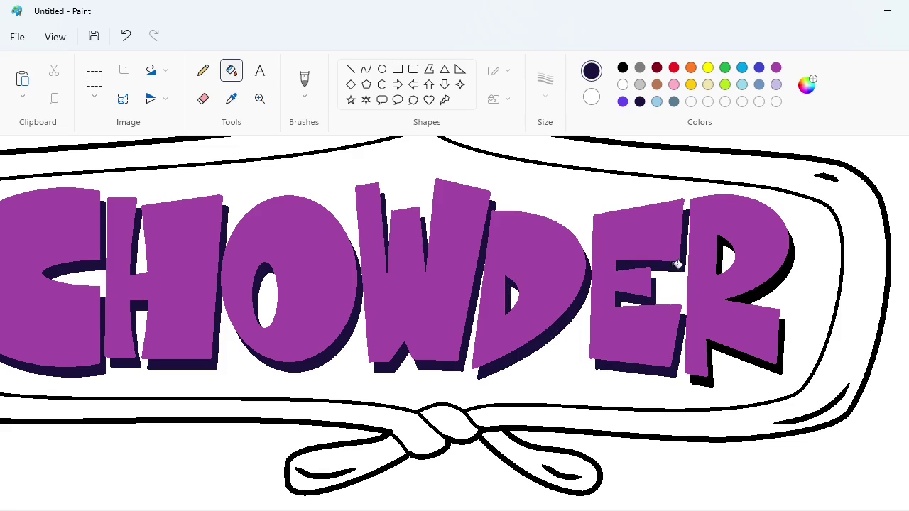
{"action": "left_click", "coordinate": [722, 263]}
{"action": "left_click", "coordinate": [751, 294]}
{"action": "left_click", "coordinate": [755, 360]}
Fill the accent marks on the frame's right side, both ribbon tails and the frame's lower-left corner with the custom dark slate.
{"action": "left_click", "coordinate": [674, 102]}
{"action": "left_click", "coordinate": [826, 177]}
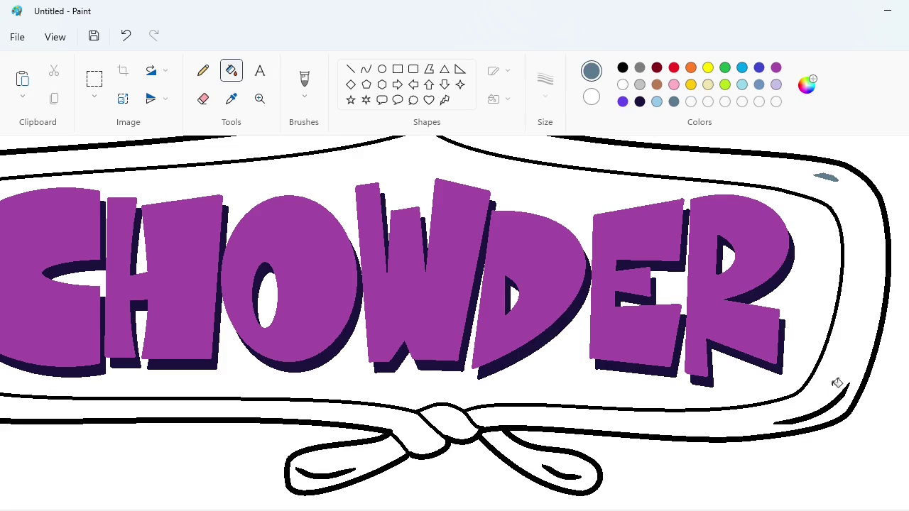
{"action": "left_click", "coordinate": [840, 400]}
{"action": "left_click", "coordinate": [565, 473]}
{"action": "left_click", "coordinate": [321, 473]}
{"action": "scroll", "coordinate": [216, 412], "scroll_direction": "left", "scroll_amount": 5}
{"action": "left_click", "coordinate": [223, 401]}
{"action": "left_click", "coordinate": [190, 378]}
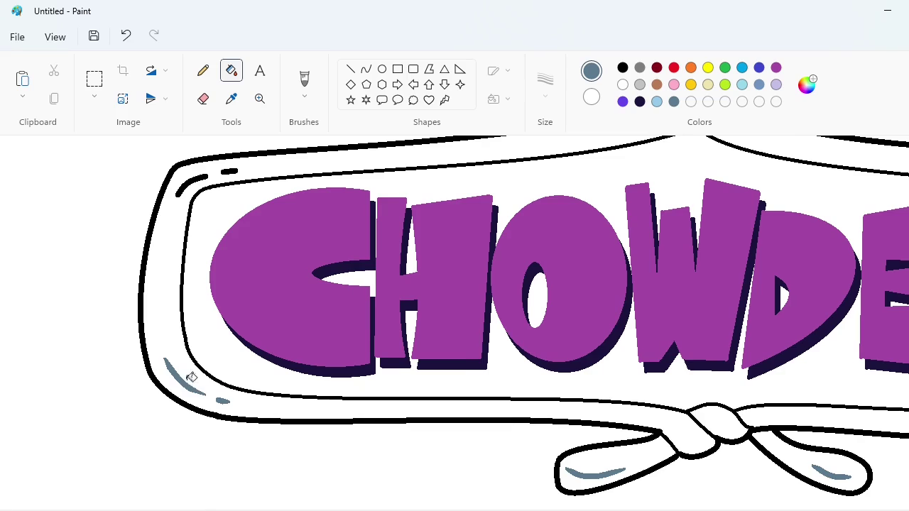
Taper the frame's upper-left accent marks with white lines, and fill them and the spoon's accent mark with dark slate.
{"action": "left_click", "coordinate": [350, 69]}
{"action": "left_click", "coordinate": [623, 85]}
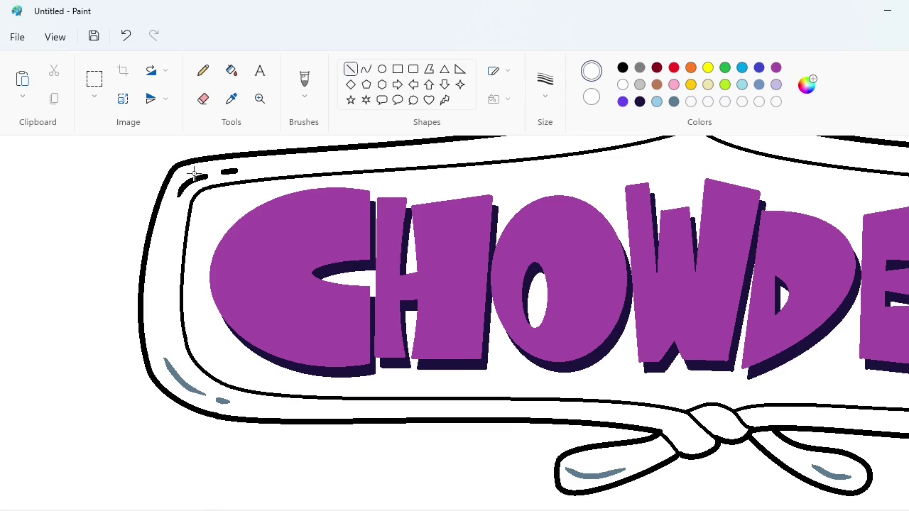
{"action": "left_click", "coordinate": [230, 71]}
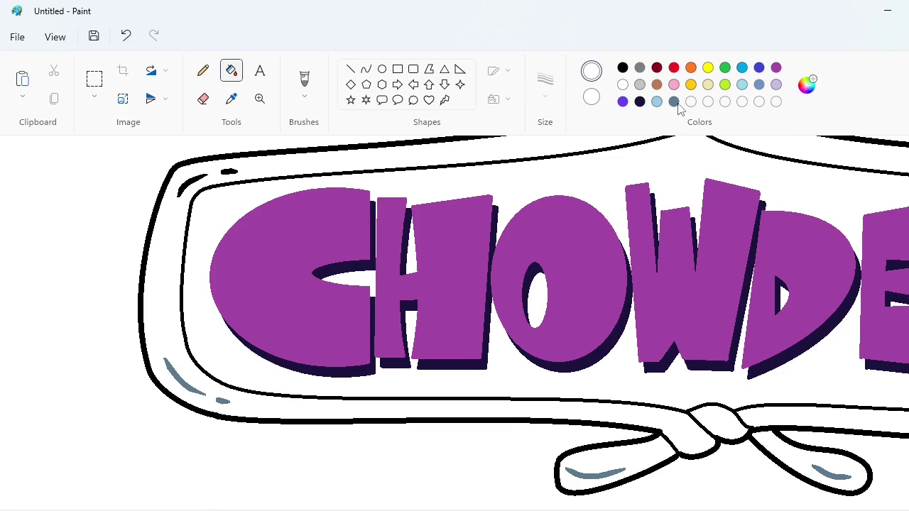
{"action": "left_click", "coordinate": [675, 102]}
{"action": "left_click", "coordinate": [191, 187]}
{"action": "left_click", "coordinate": [228, 171]}
{"action": "scroll", "coordinate": [585, 265], "scroll_direction": "up", "scroll_amount": 3}
{"action": "left_click", "coordinate": [587, 277]}
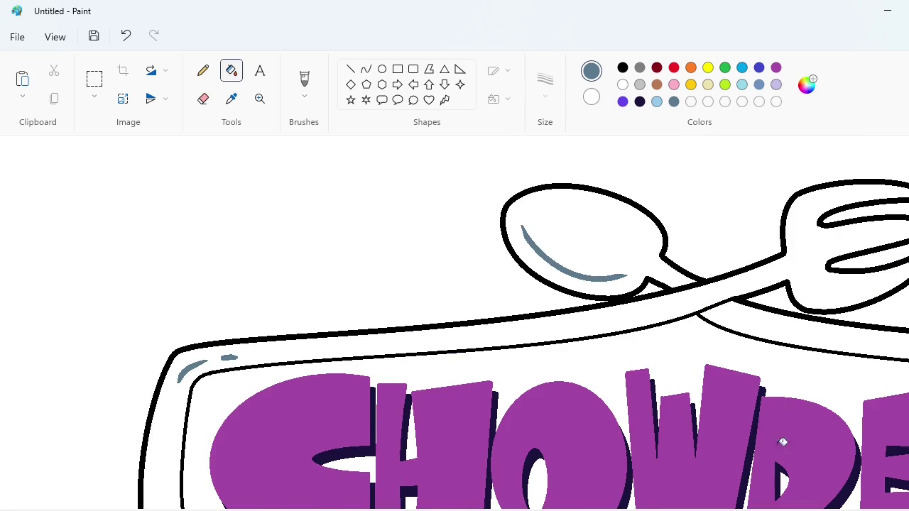
Fill the fork, spoon, frame, knot and both ribbon tails with the custom light blue.
{"action": "scroll", "coordinate": [782, 442], "scroll_direction": "down", "scroll_amount": 5}
{"action": "left_click", "coordinate": [657, 101]}
{"action": "left_click", "coordinate": [514, 245]}
{"action": "left_click", "coordinate": [518, 273]}
{"action": "left_click", "coordinate": [424, 230]}
{"action": "left_click", "coordinate": [484, 417]}
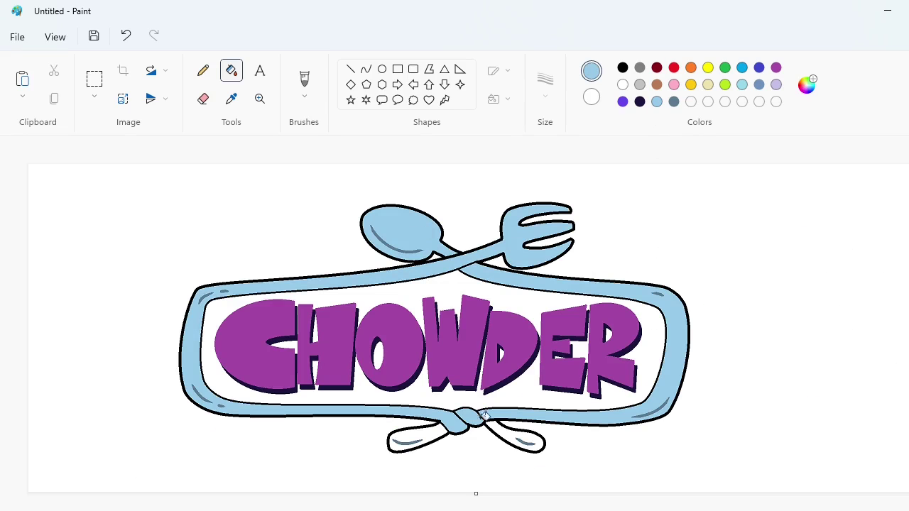
{"action": "left_click", "coordinate": [507, 433]}
{"action": "left_click", "coordinate": [428, 433]}
Fill the background inside the frame and the enclosed gaps in and between the letters with the custom violet.
{"action": "left_click", "coordinate": [623, 101]}
{"action": "left_click", "coordinate": [618, 331]}
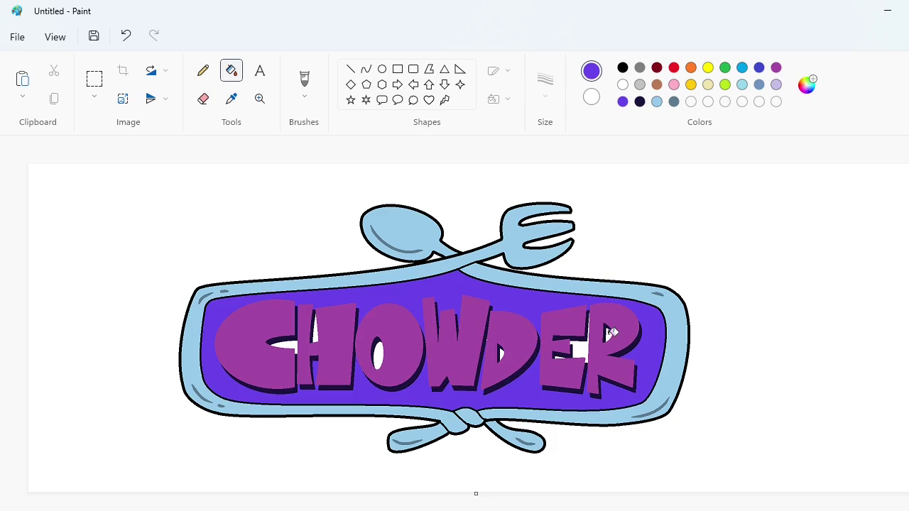
{"action": "left_click", "coordinate": [585, 346]}
{"action": "left_click", "coordinate": [386, 353]}
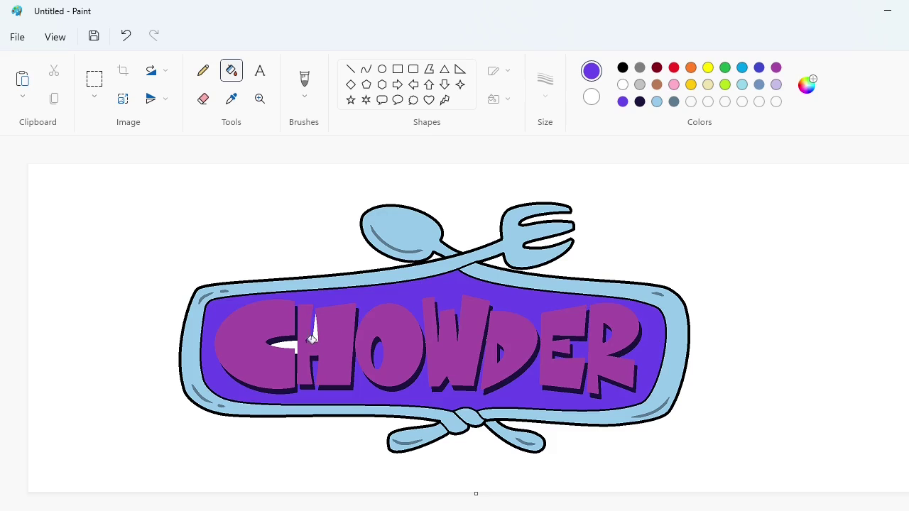
{"action": "left_click", "coordinate": [314, 332]}
{"action": "left_click", "coordinate": [284, 344]}
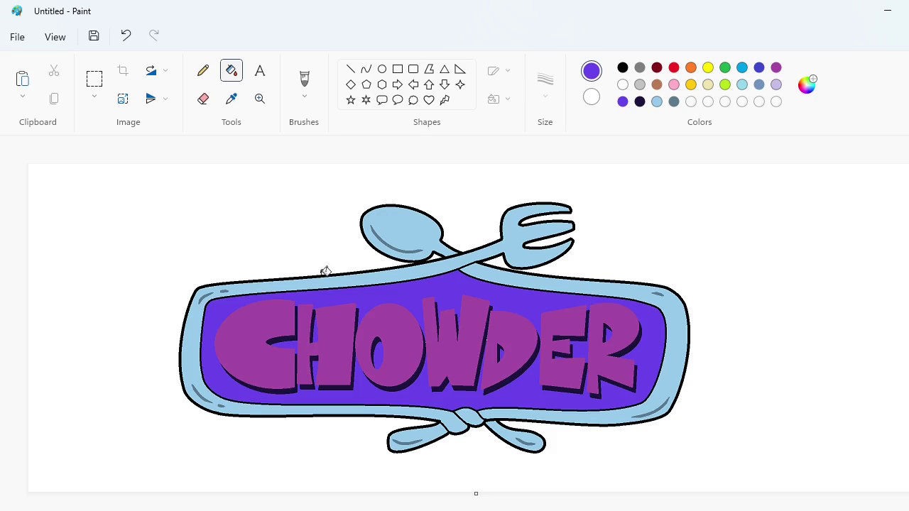
Recolour the letters C, H, O, W, D and E with a white fill.
{"action": "left_click", "coordinate": [623, 85]}
{"action": "left_click", "coordinate": [278, 315]}
{"action": "left_click", "coordinate": [345, 338]}
{"action": "left_click", "coordinate": [412, 354]}
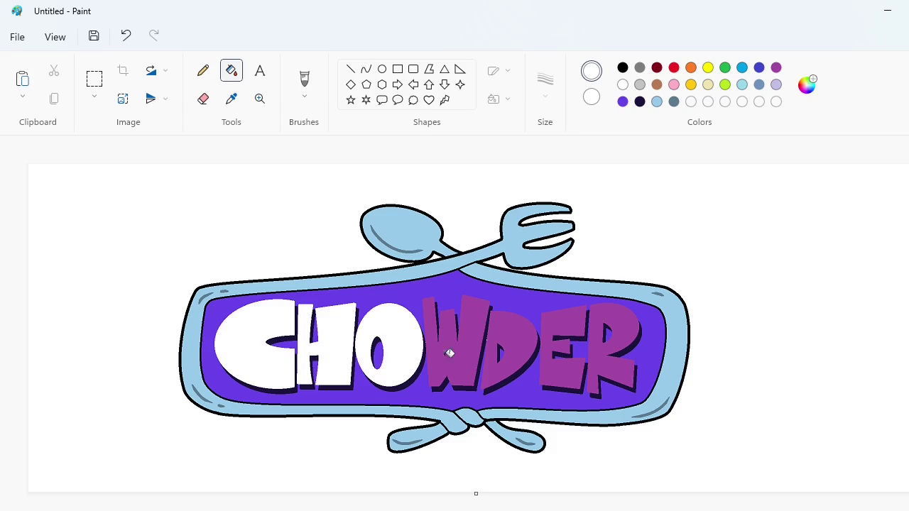
{"action": "left_click", "coordinate": [450, 353]}
{"action": "left_click", "coordinate": [516, 342]}
{"action": "left_click", "coordinate": [554, 348]}
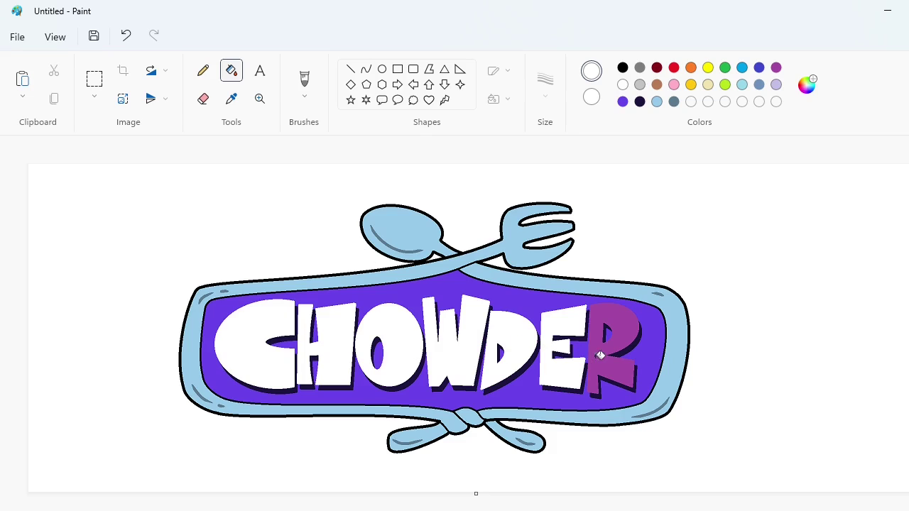